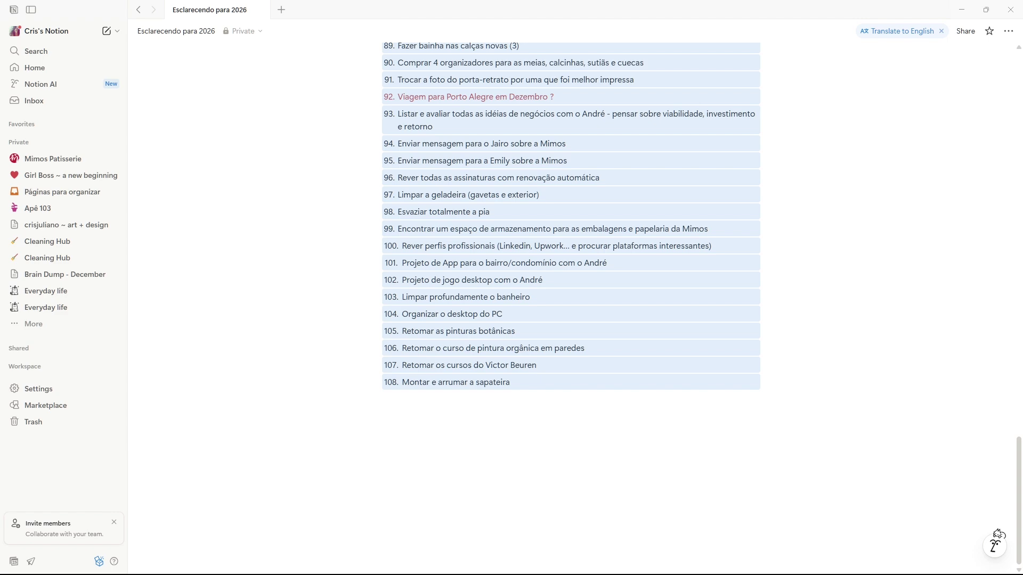
Review the selected numbered task list from item 108 back up to the beginning of the page.
scroll(571, 267, up, 2)
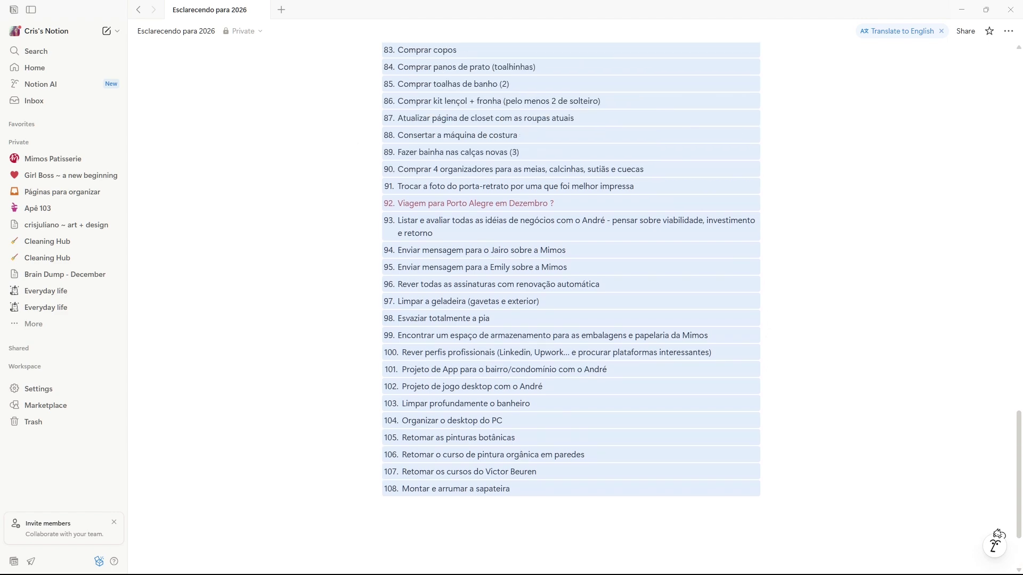
scroll(769, 151, up, 18)
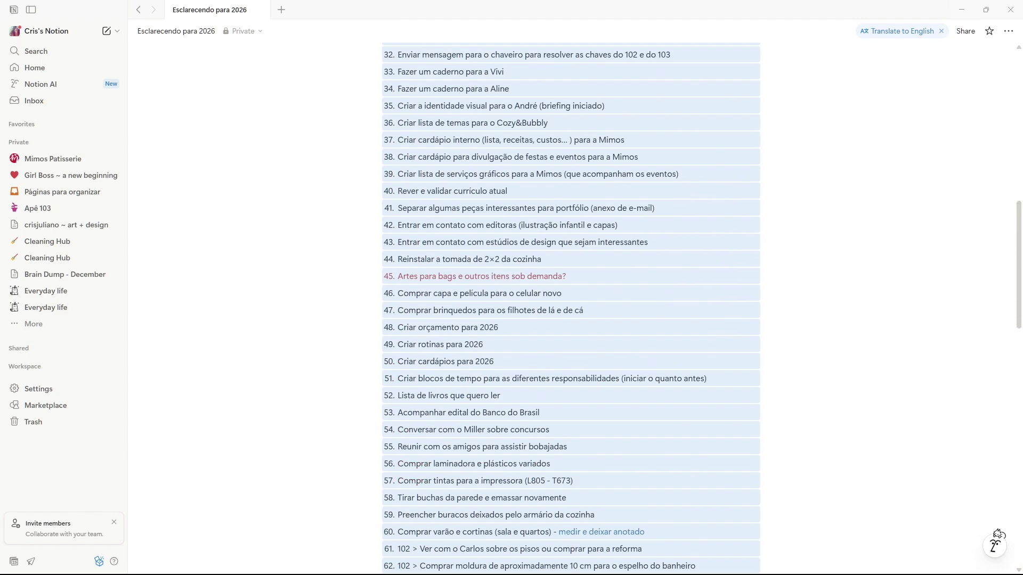
scroll(571, 309, up, 10)
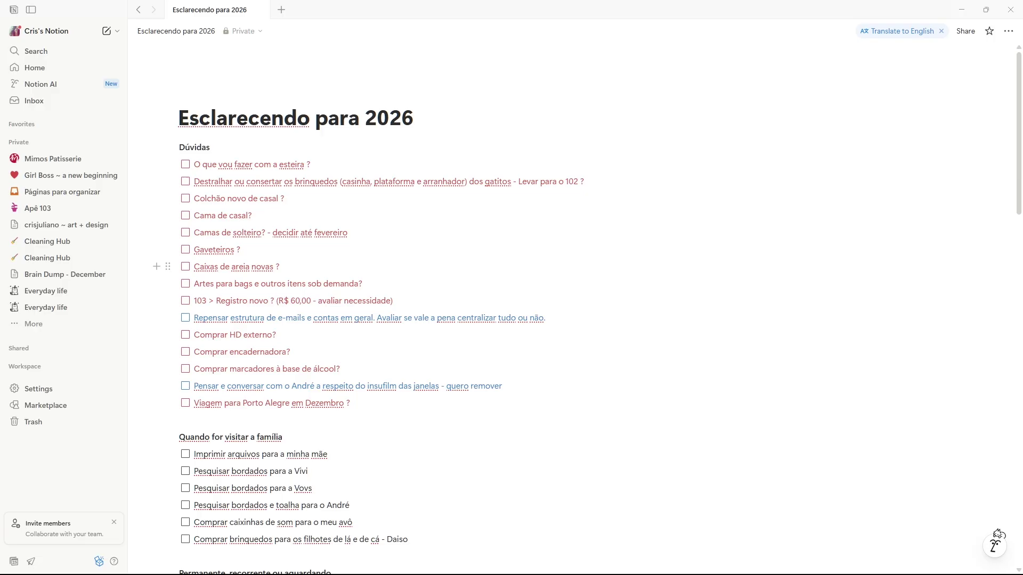
Review the Dúvidas checklist and the tasks under "Quando for visitar a família".
scroll(176, 261, down, 4)
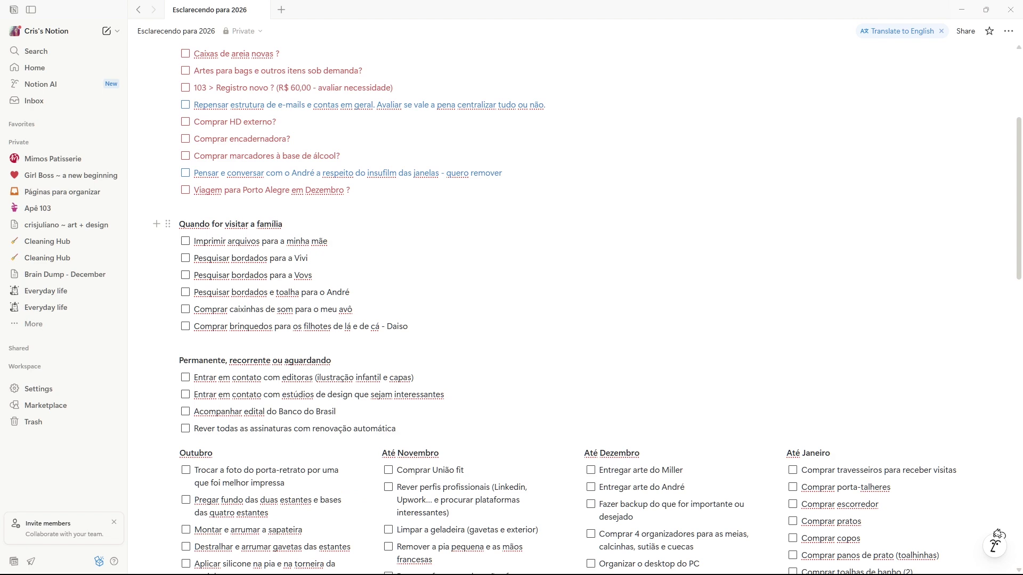
drag(229, 241, 328, 326)
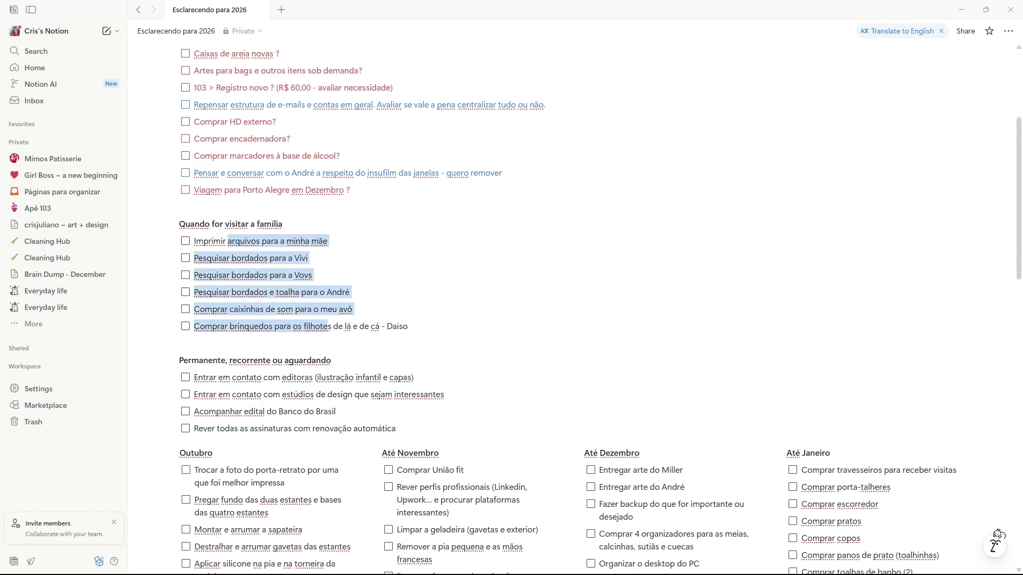
click(328, 326)
scroll(320, 253, down, 2)
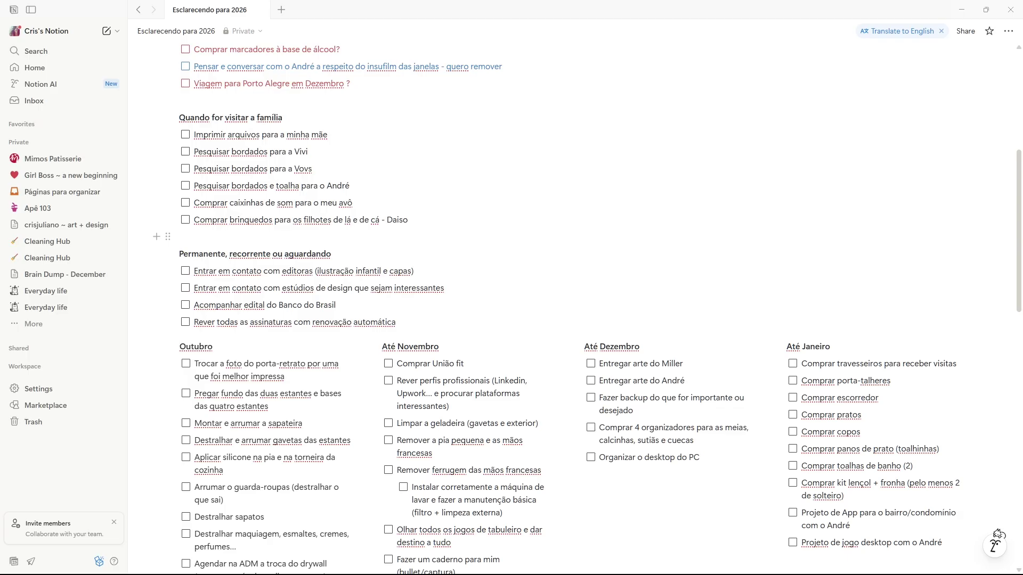
Try to add a blank line above the Outubro and Até Novembro column headings, and undo those insertions.
click(180, 346)
key(Return)
click(383, 346)
key(Return)
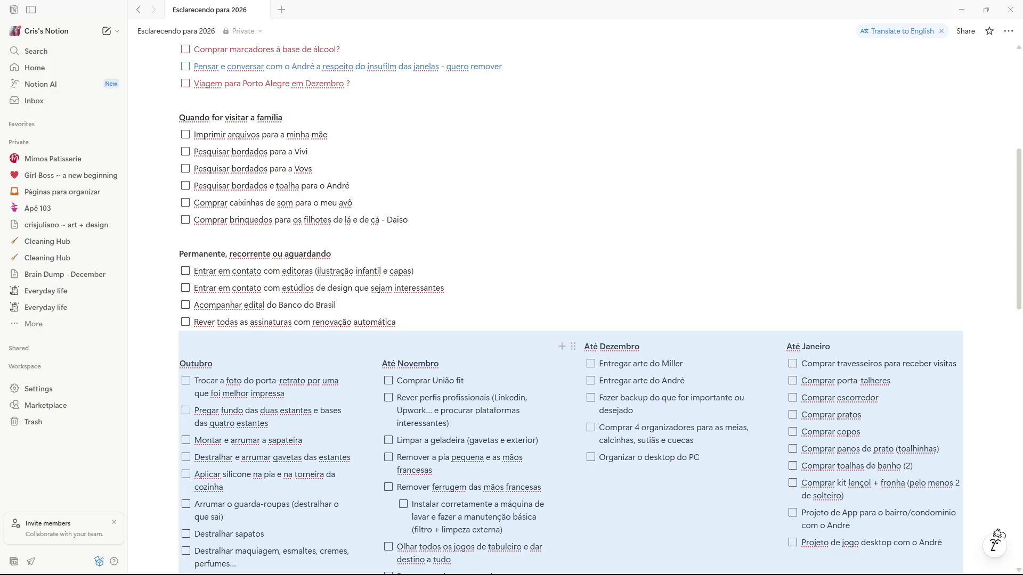
click(585, 346)
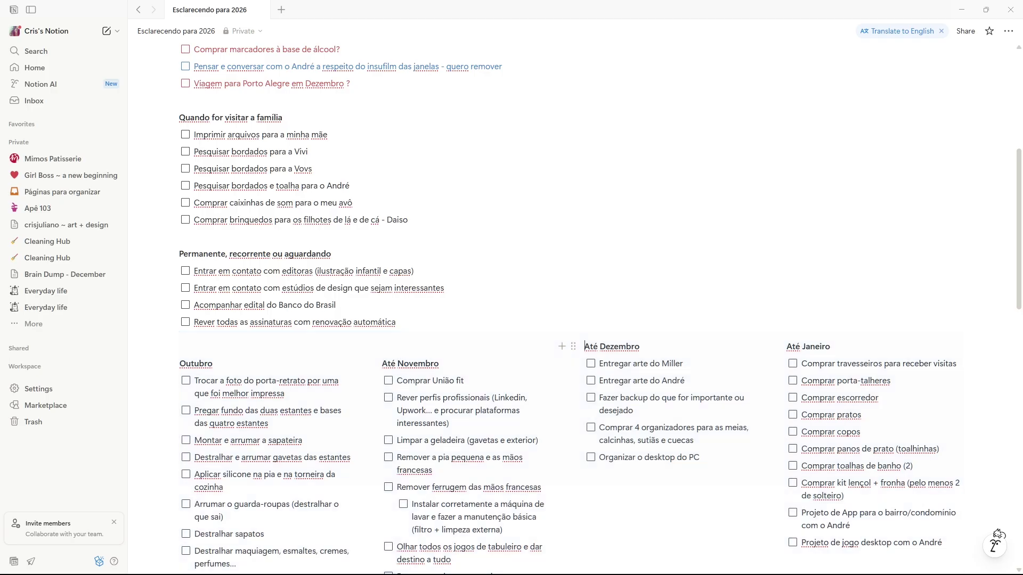
key(ctrl+z)
key(ctrl+z)
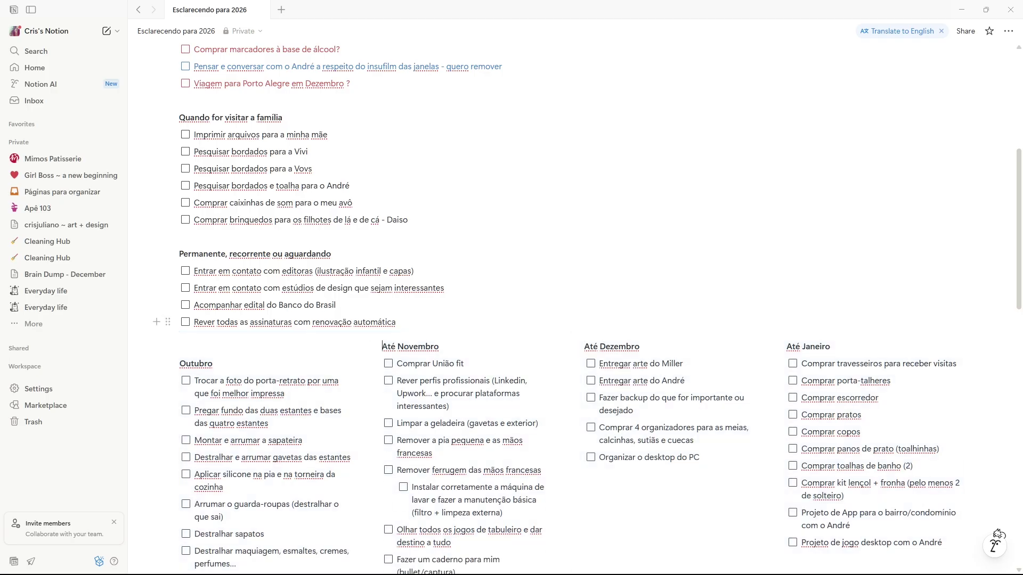
Insert a blank line between the "Permanente, recorrente ou aguardando" checklist and the month columns.
key(Return)
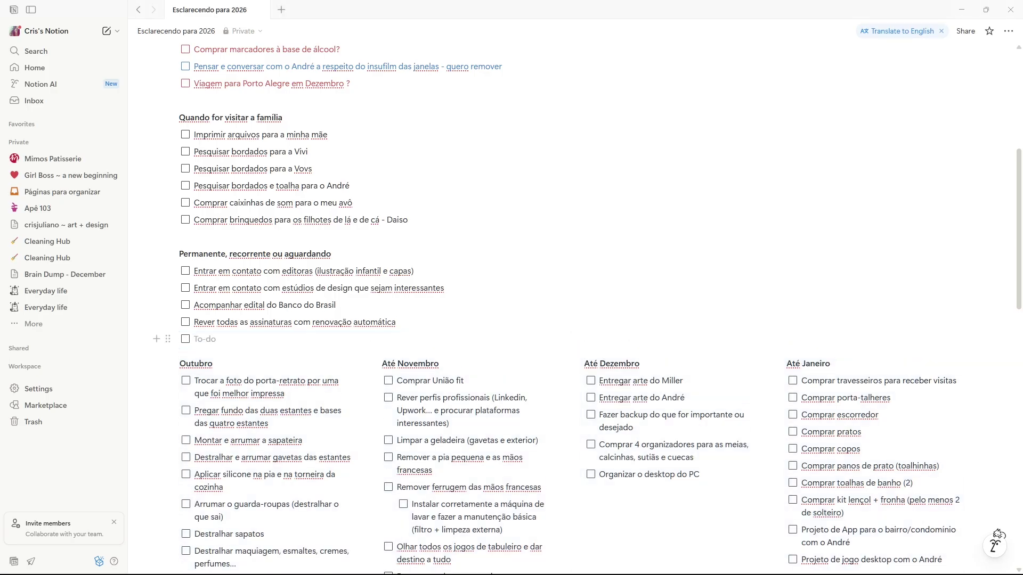
key(BackSpace)
click(414, 271)
Examine how the tasks are distributed across the Outubro, Até Novembro, Até Dezembro and Até Janeiro columns.
scroll(320, 202, down, 1)
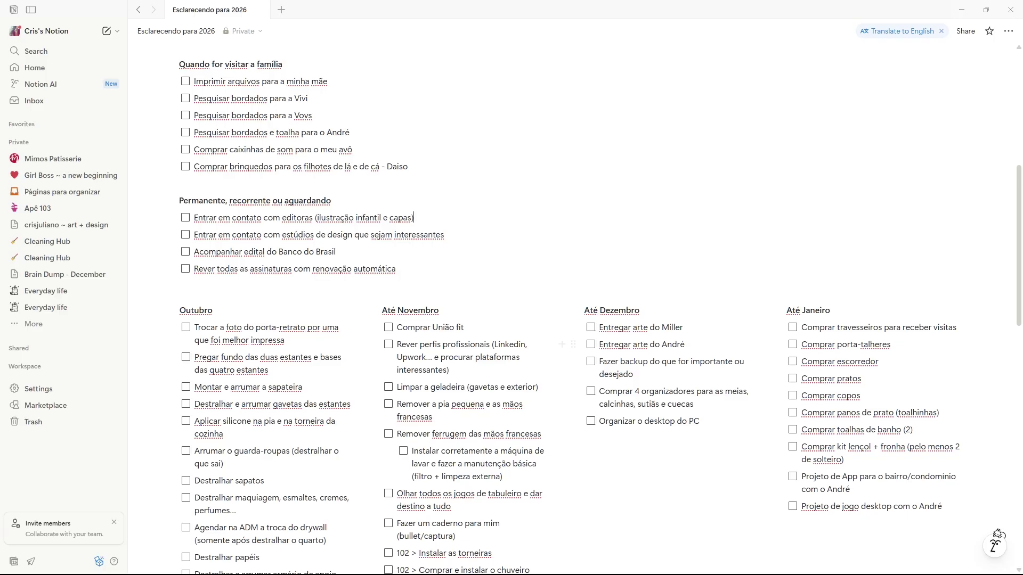
scroll(556, 314, down, 3)
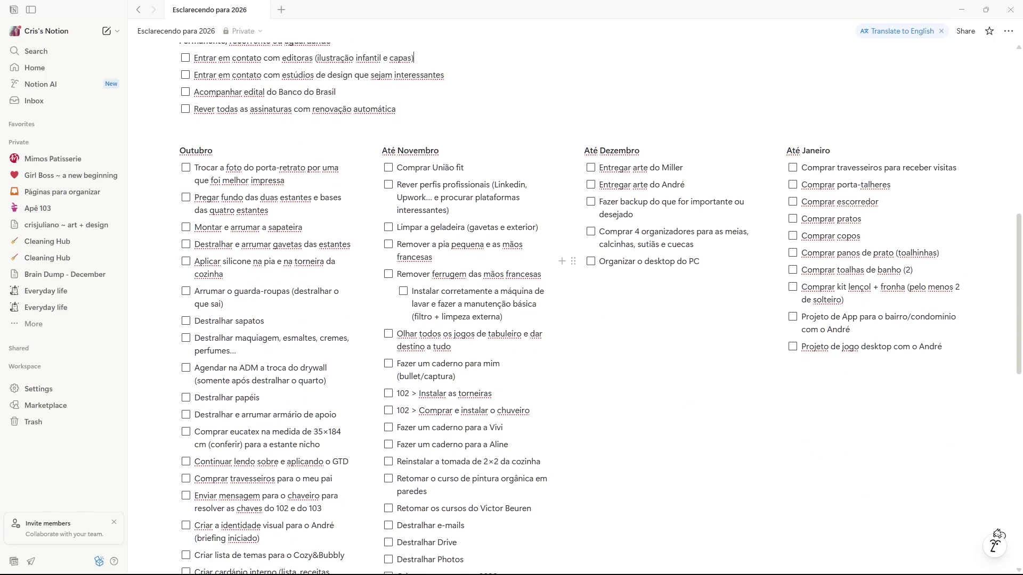
scroll(575, 309, up, 2)
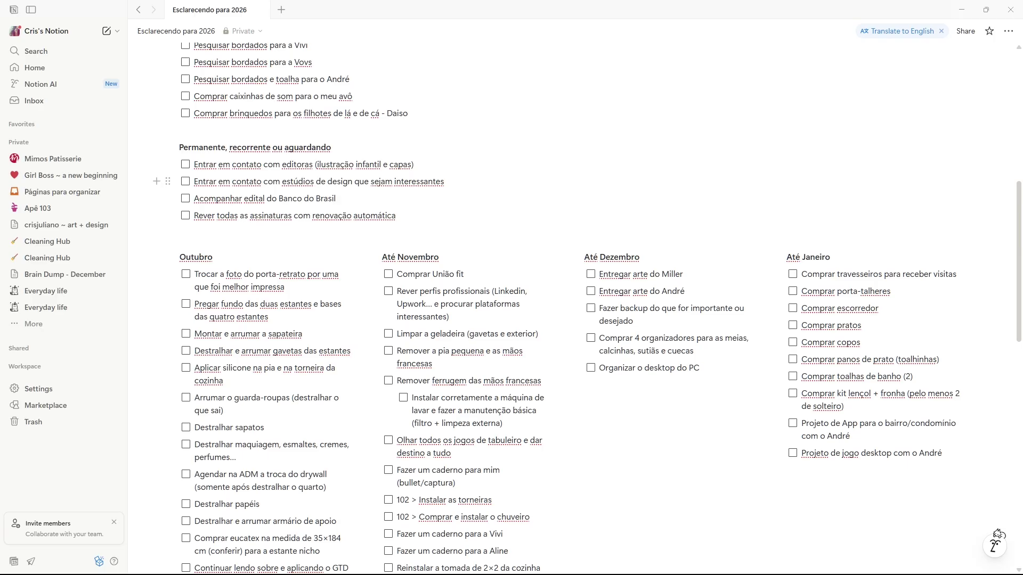
scroll(600, 308, down, 2)
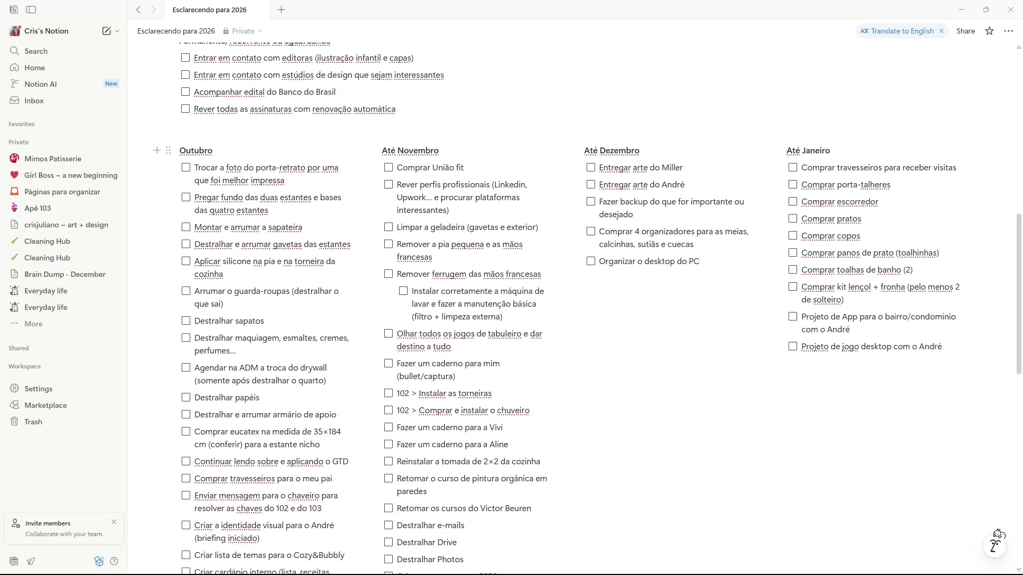
scroll(600, 308, down, 10)
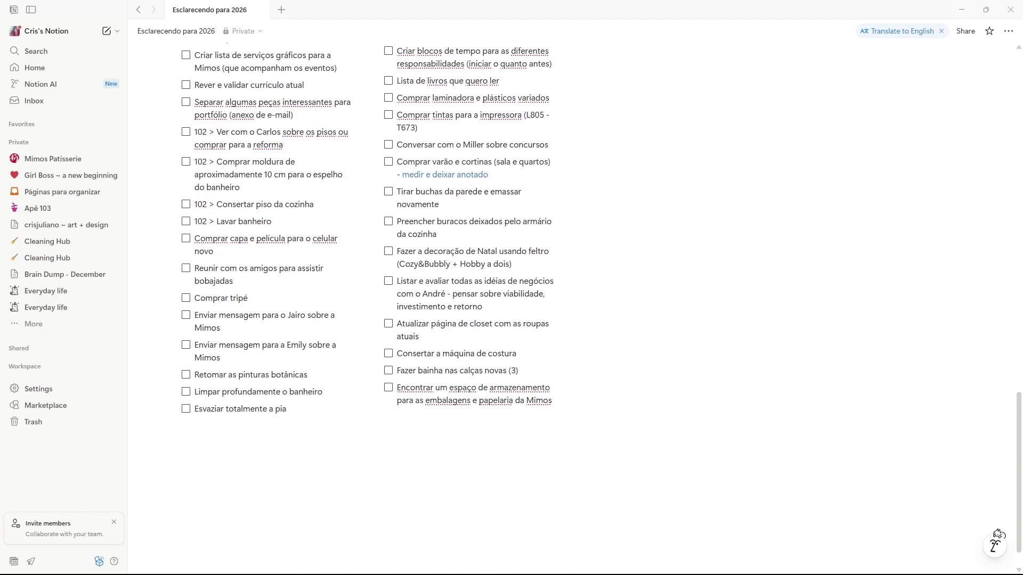
scroll(368, 223, down, 1)
scroll(367, 309, up, 10)
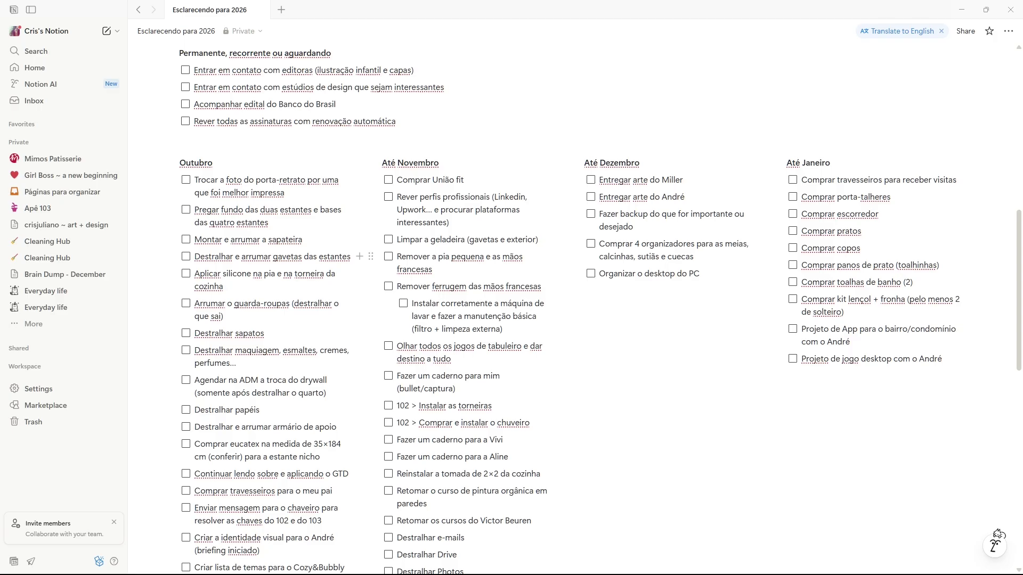
scroll(480, 298, down, 1)
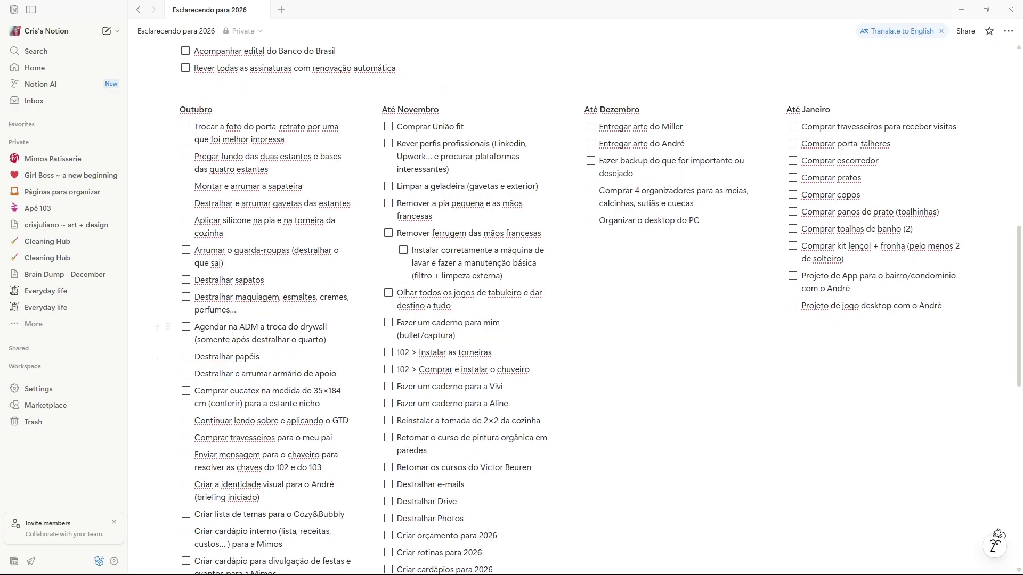
Point out the task about scheduling the drywall replacement with the ADM in the Outubro column.
drag(198, 326, 308, 327)
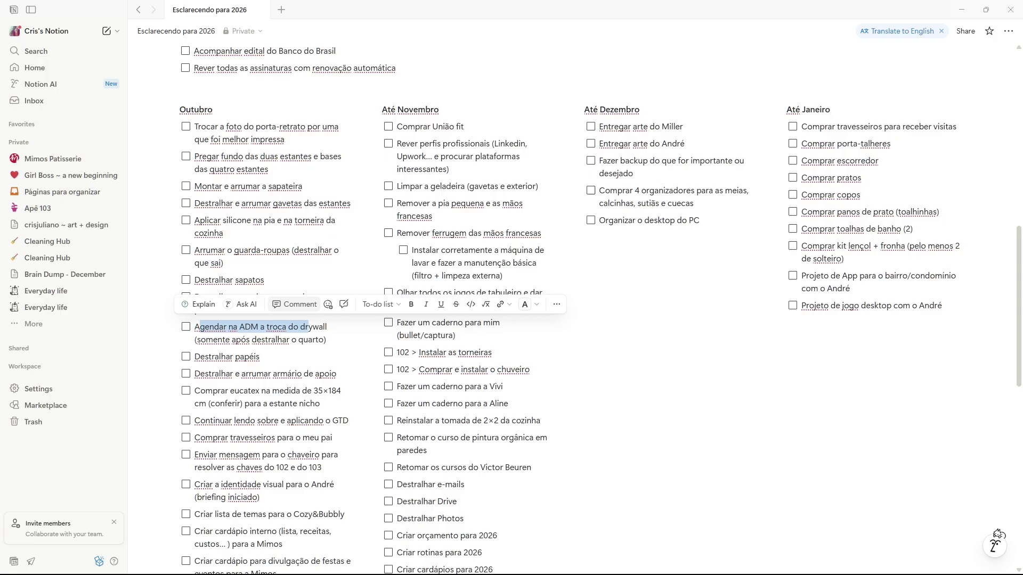
click(453, 327)
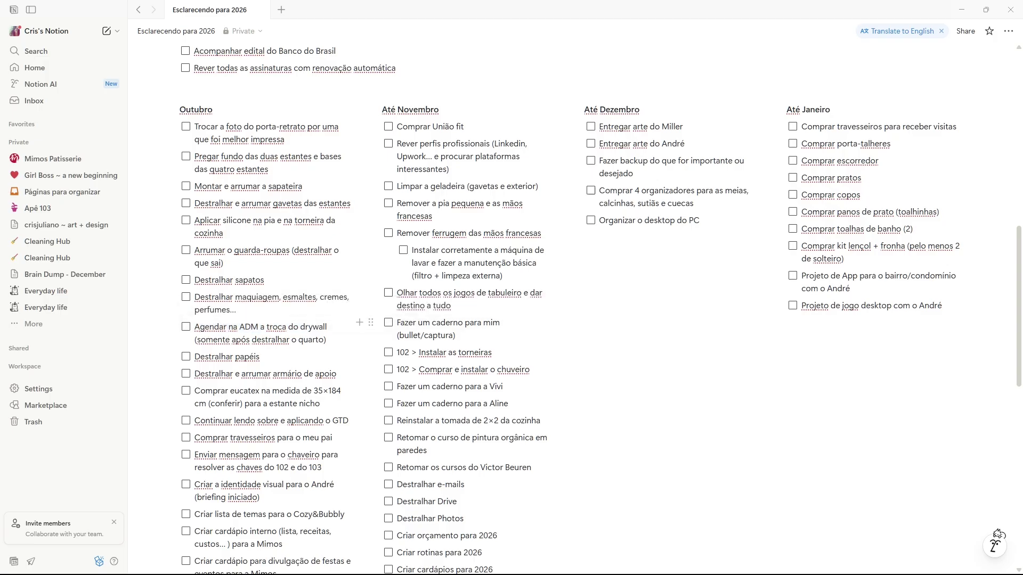
click(313, 326)
Compare the full Outubro and Até Novembro checklists with the shorter Até Dezembro and Até Janeiro ones.
scroll(313, 327, down, 1)
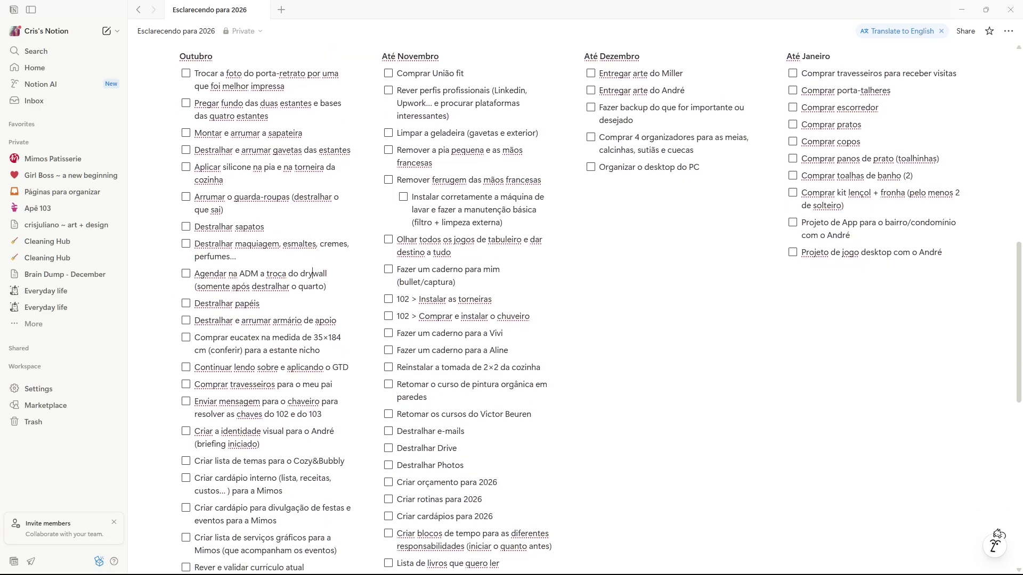
scroll(313, 274, down, 5)
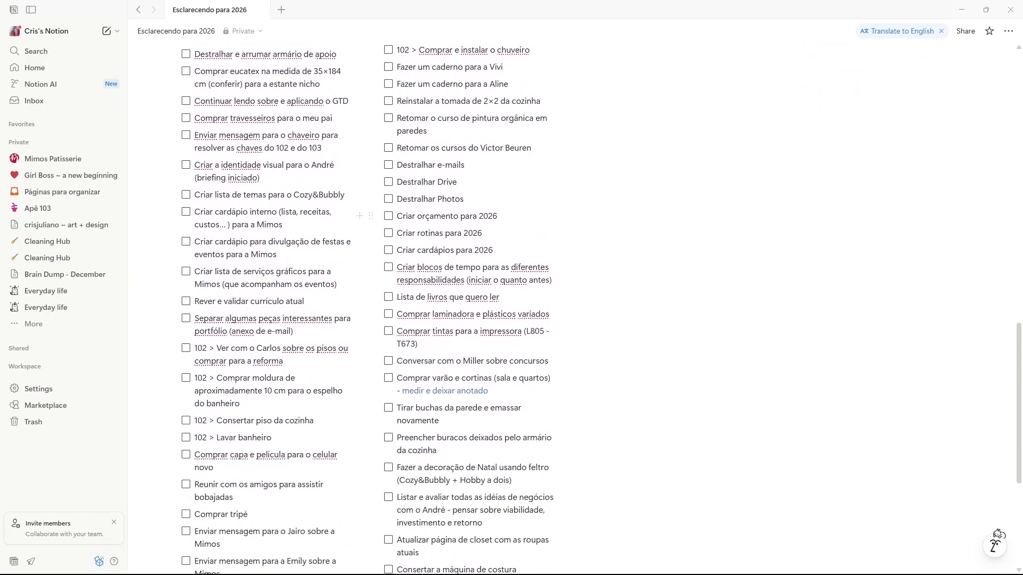
scroll(458, 224, down, 3)
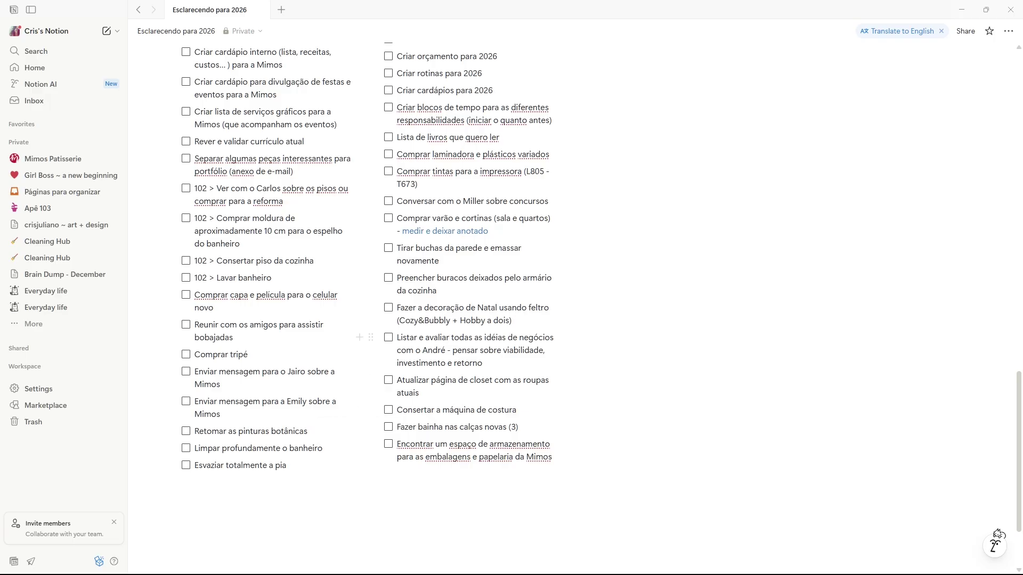
scroll(313, 326, up, 9)
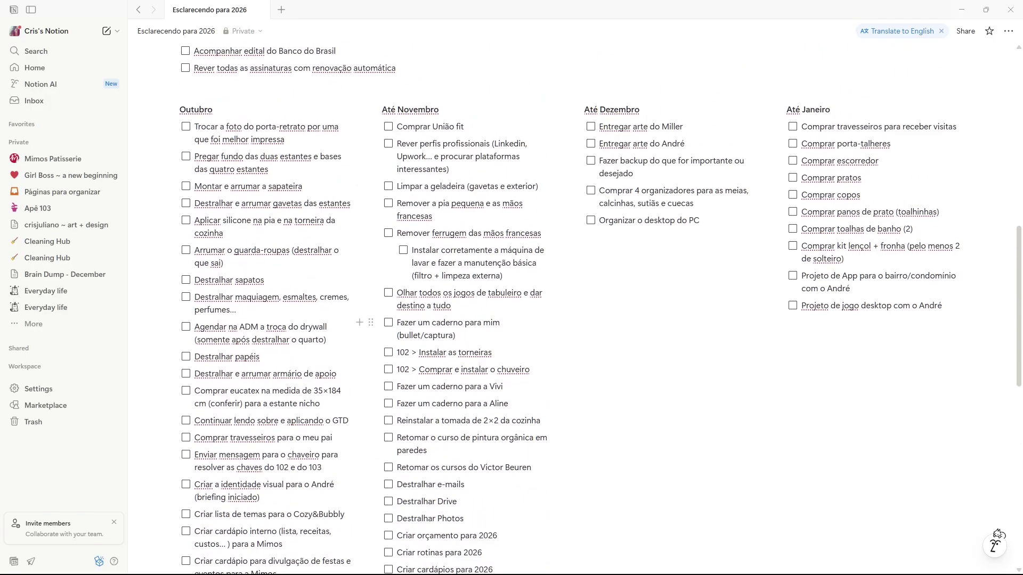
scroll(313, 327, down, 4)
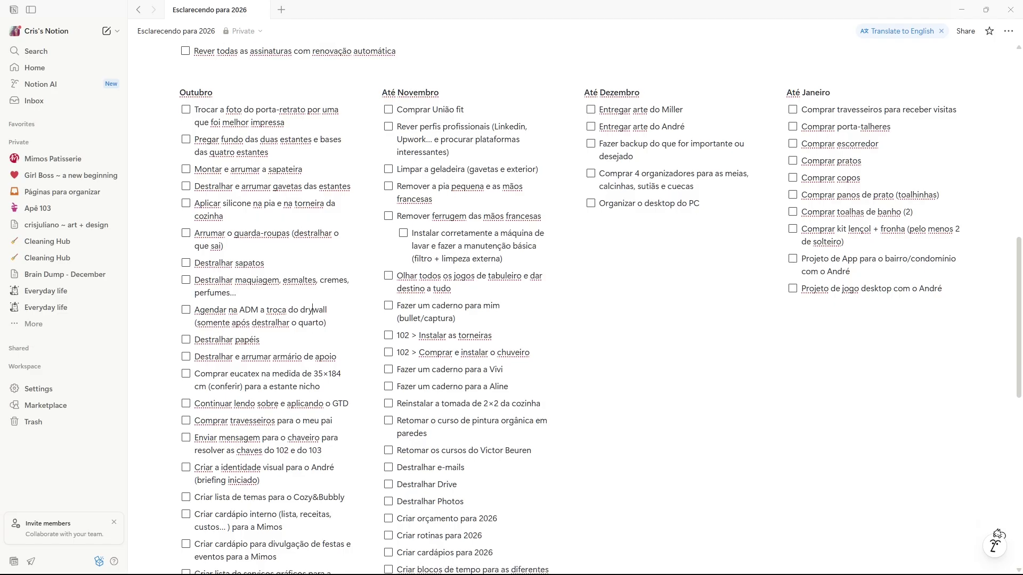
scroll(313, 327, down, 5)
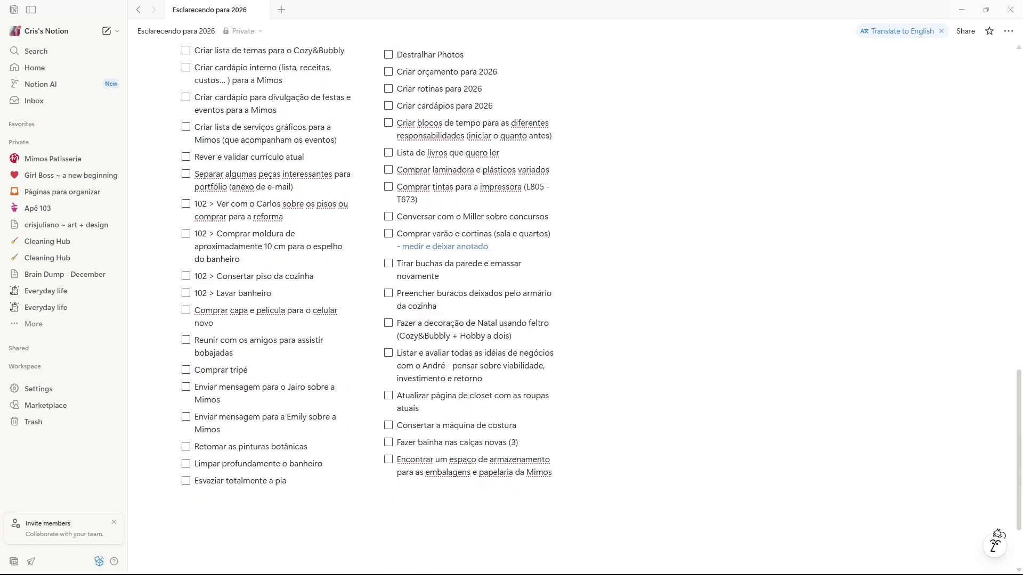
scroll(313, 326, up, 8)
scroll(313, 327, up, 2)
scroll(313, 326, down, 8)
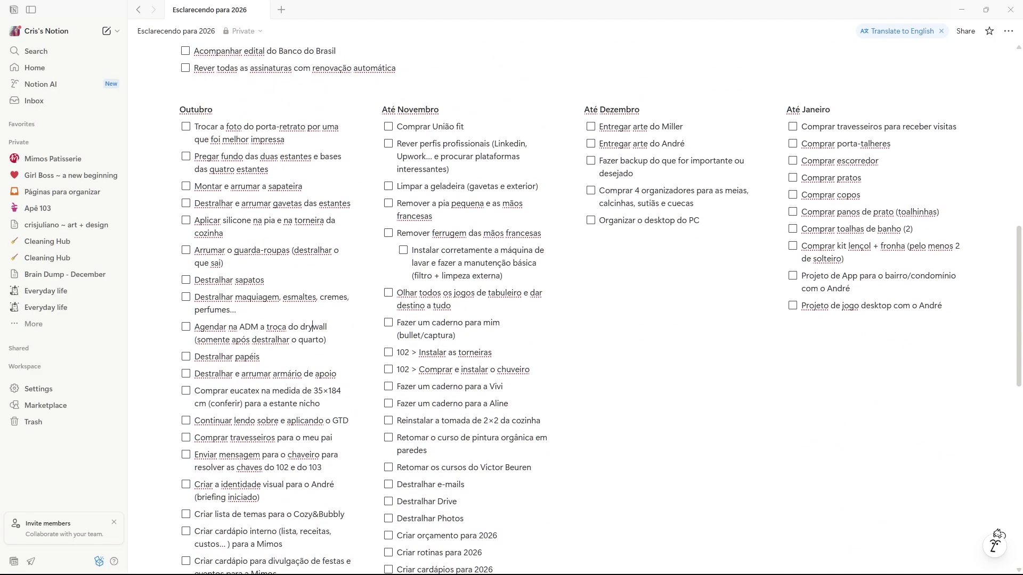
scroll(313, 326, up, 7)
scroll(576, 299, up, 2)
scroll(575, 298, down, 1)
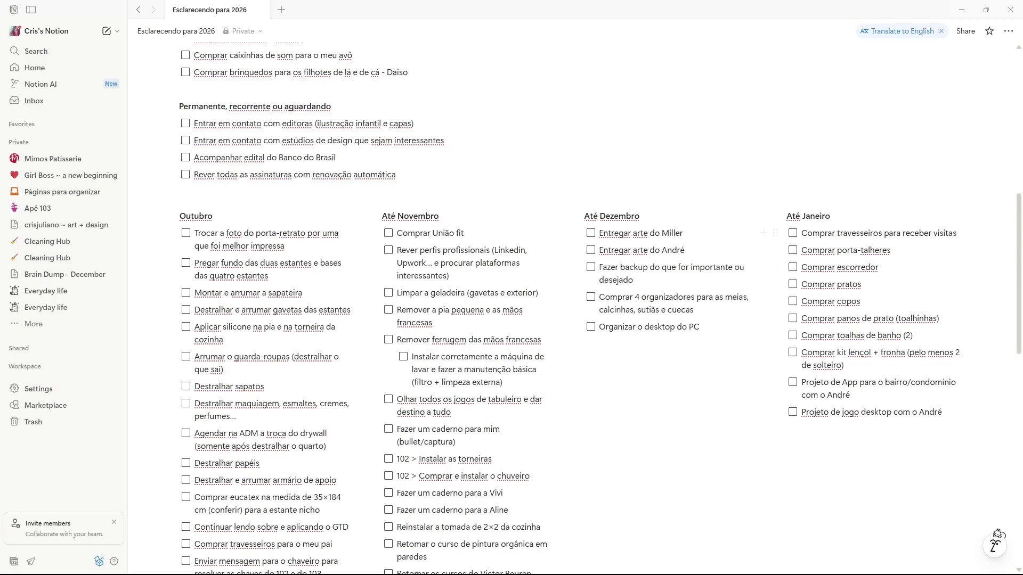
Point out the household purchases from "Comprar porta-talheres" to "Comprar panos de prato" in the Até Janeiro column.
drag(835, 267, 834, 319)
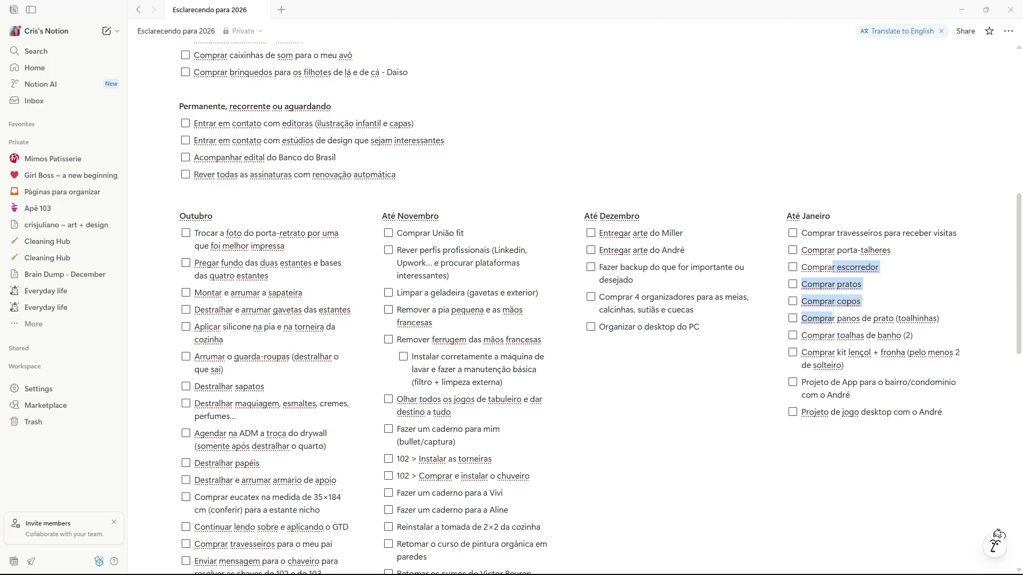
click(875, 335)
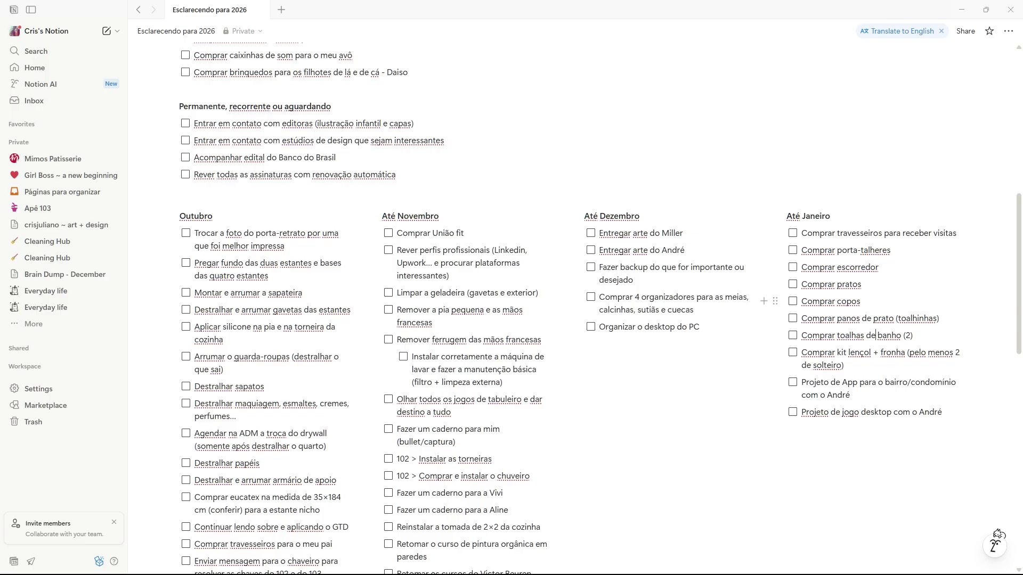
drag(834, 249, 832, 319)
click(879, 335)
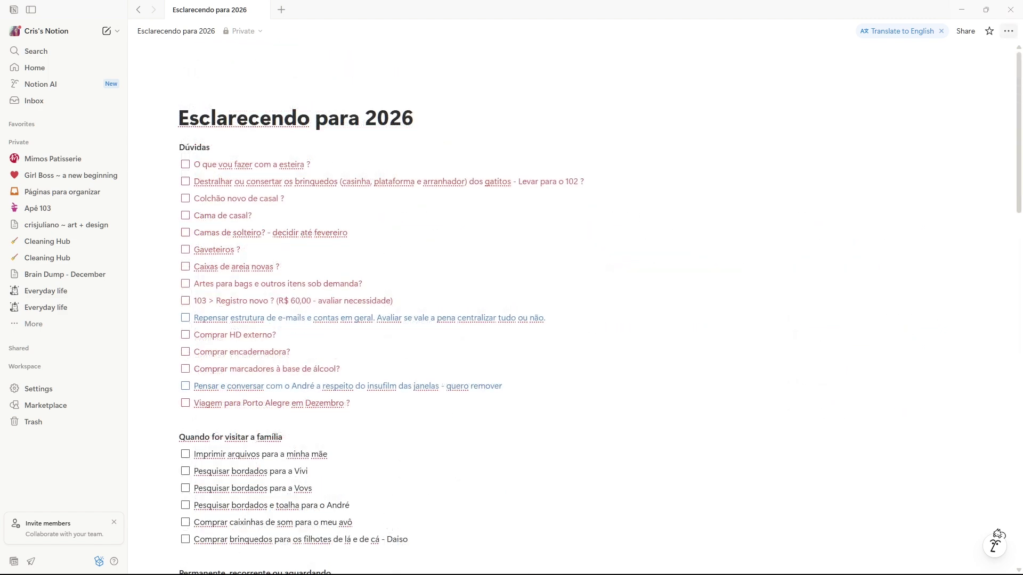
Turn off the full-width layout for the "Esclarecendo para 2026" page.
click(1008, 31)
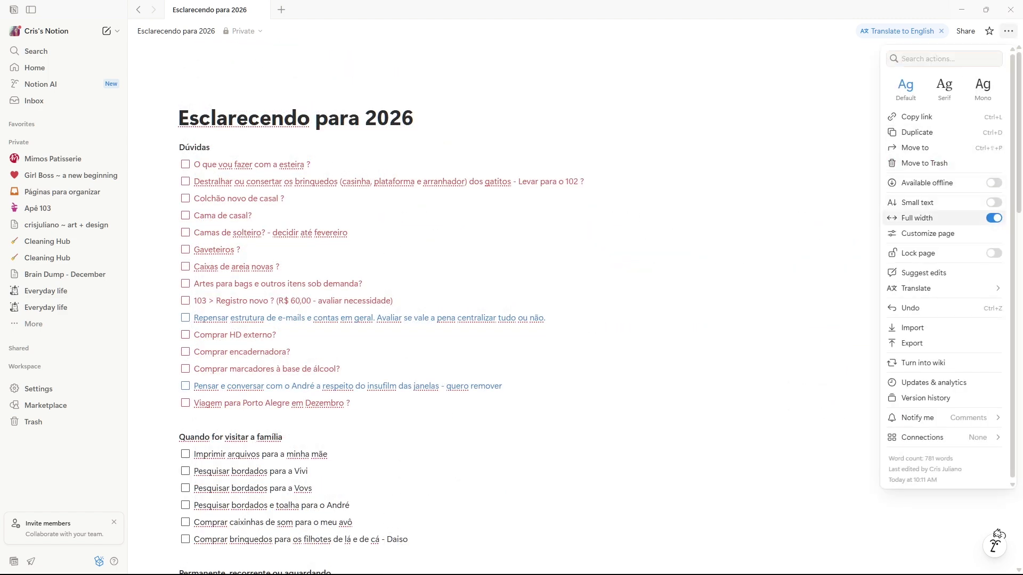
click(937, 218)
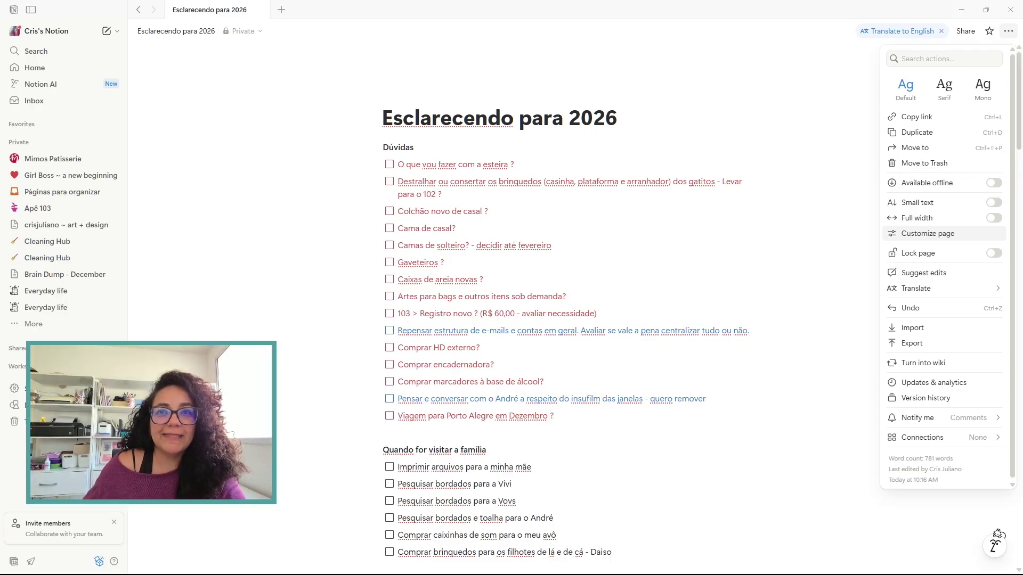
key(Escape)
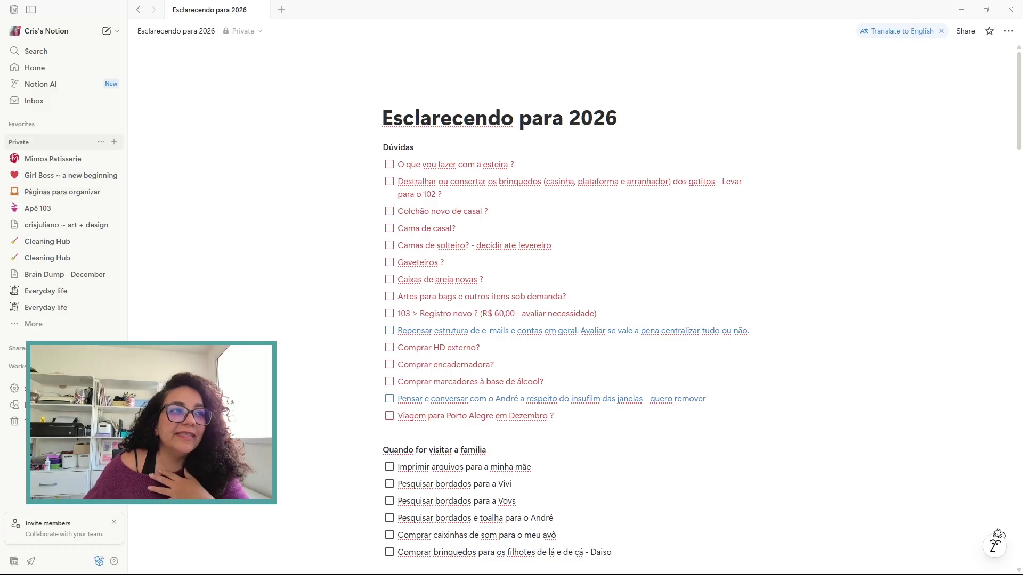
Create a new page in a separate tab and title it "2026".
click(19, 142)
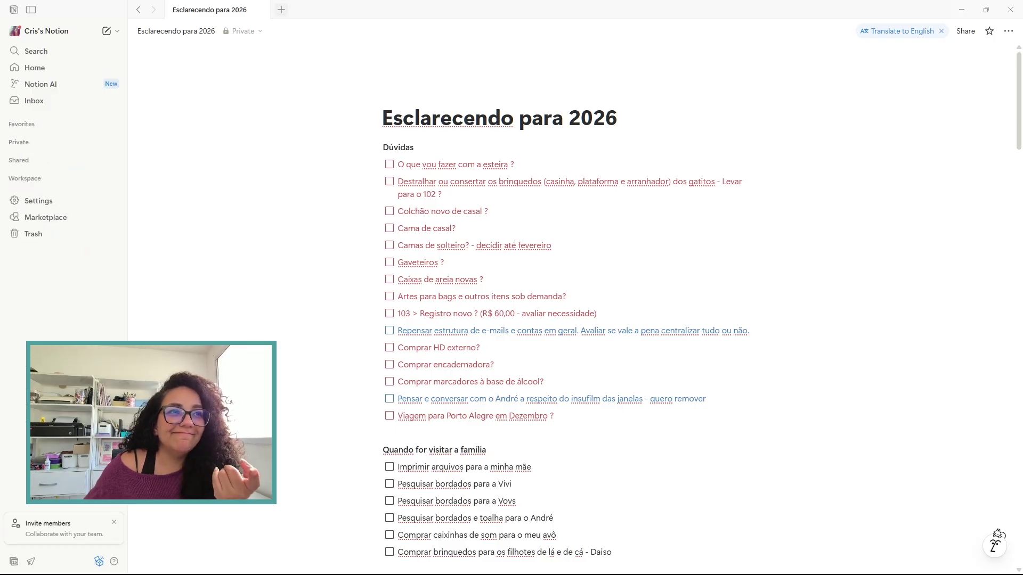
key(ctrl+t)
key(Up)
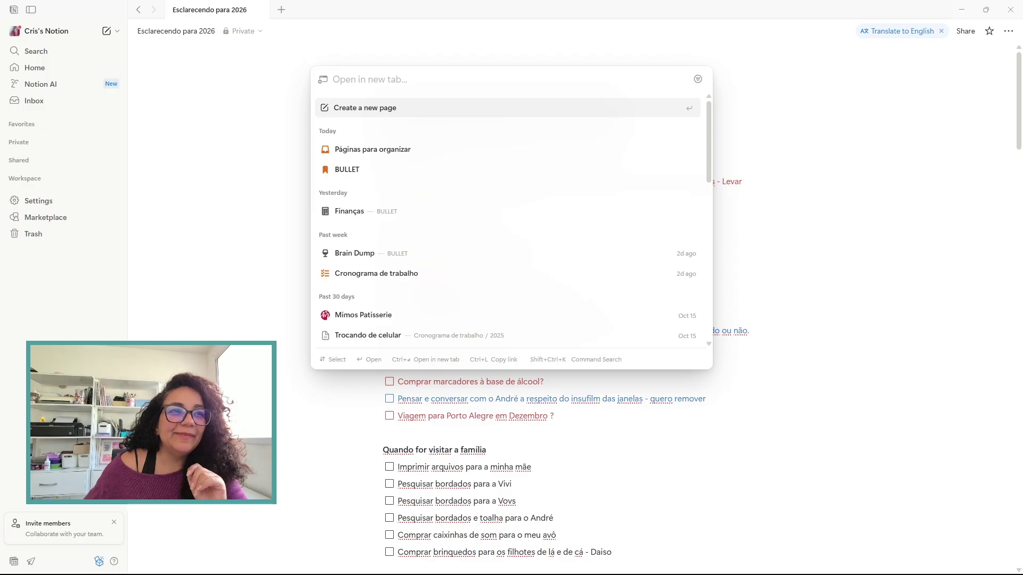
key(Return)
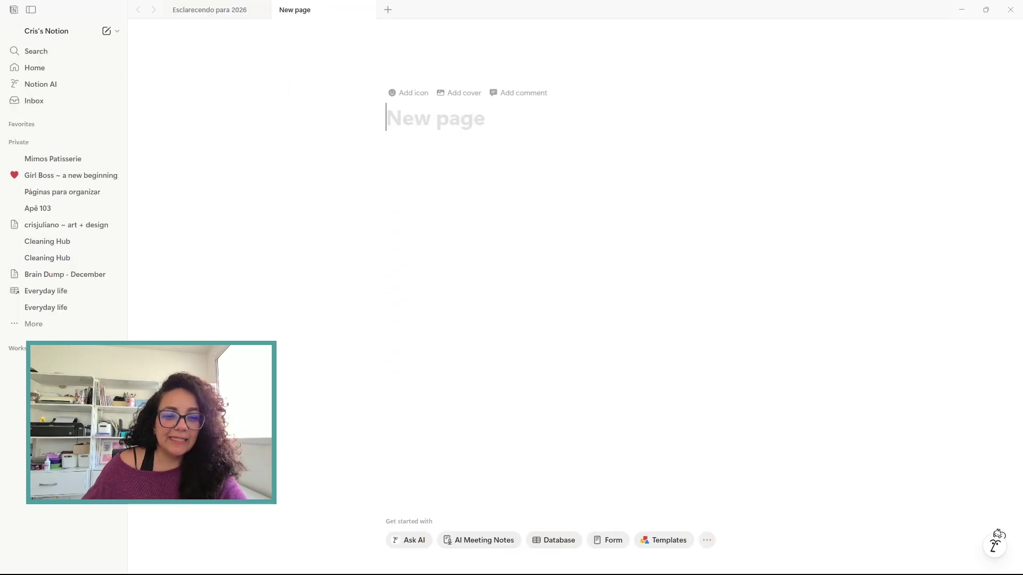
text(2026)
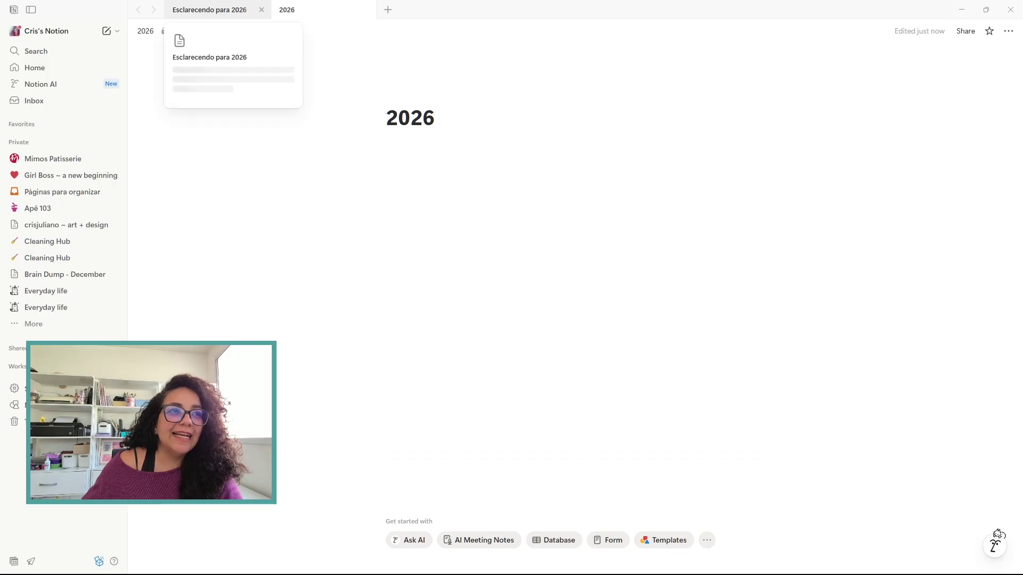
Move the "Esclarecendo para 2026" page into the "2026" page and collapse the Private page list.
click(33, 324)
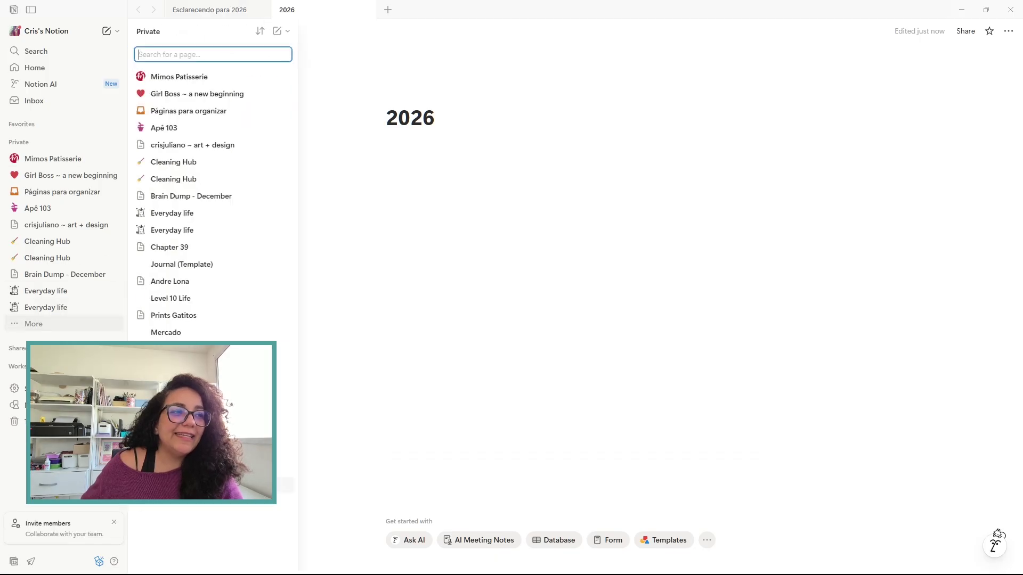
drag(288, 469, 419, 154)
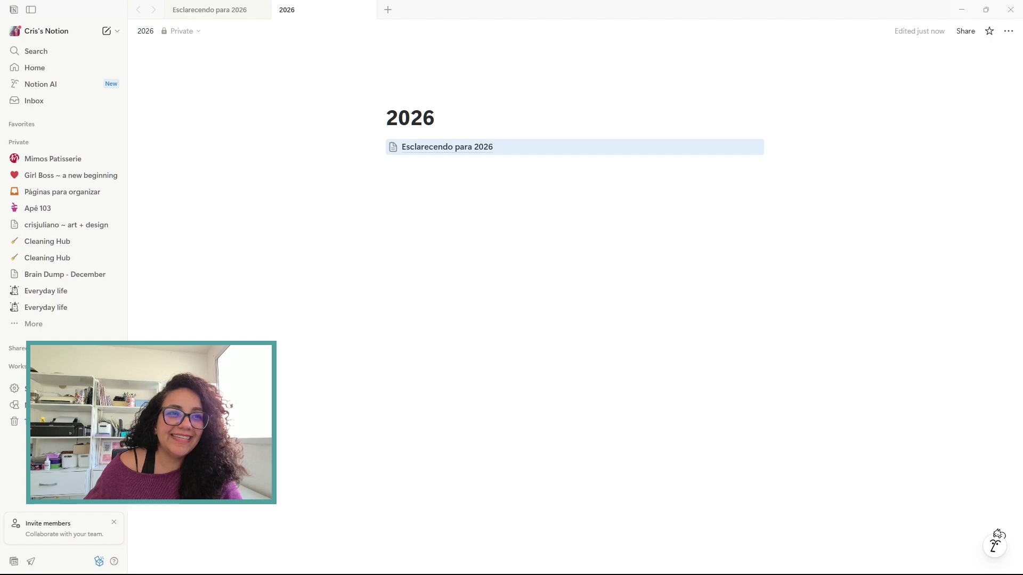
click(209, 10)
click(286, 10)
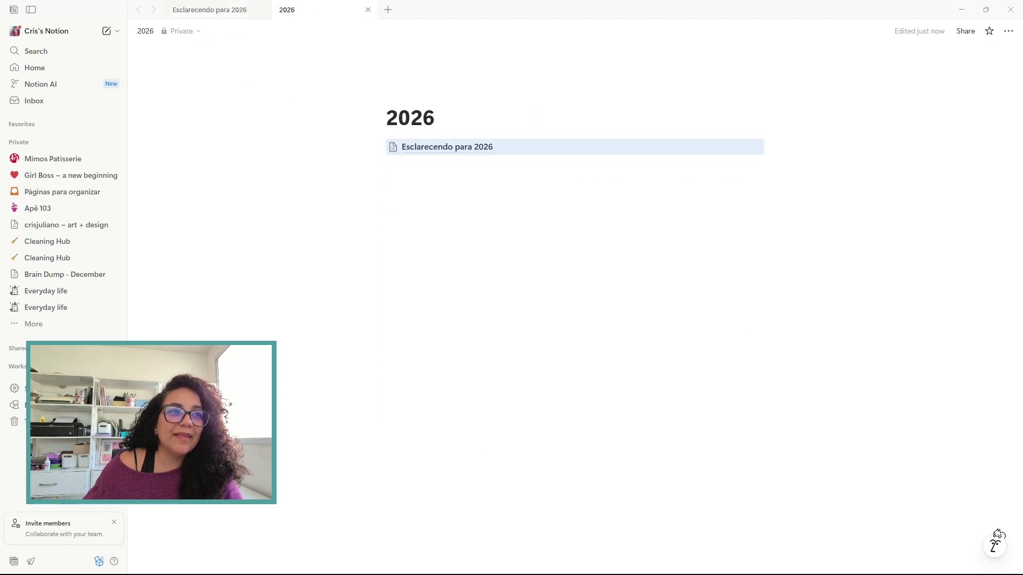
click(19, 141)
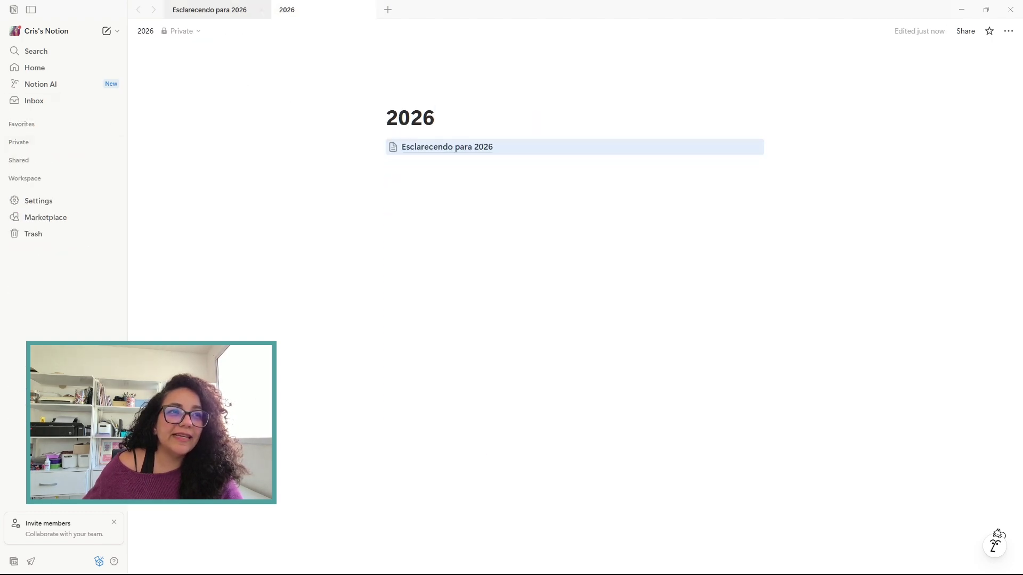
Check the moved "Esclarecendo para 2026" page in its own tab and return to the "2026" page.
click(210, 10)
click(287, 9)
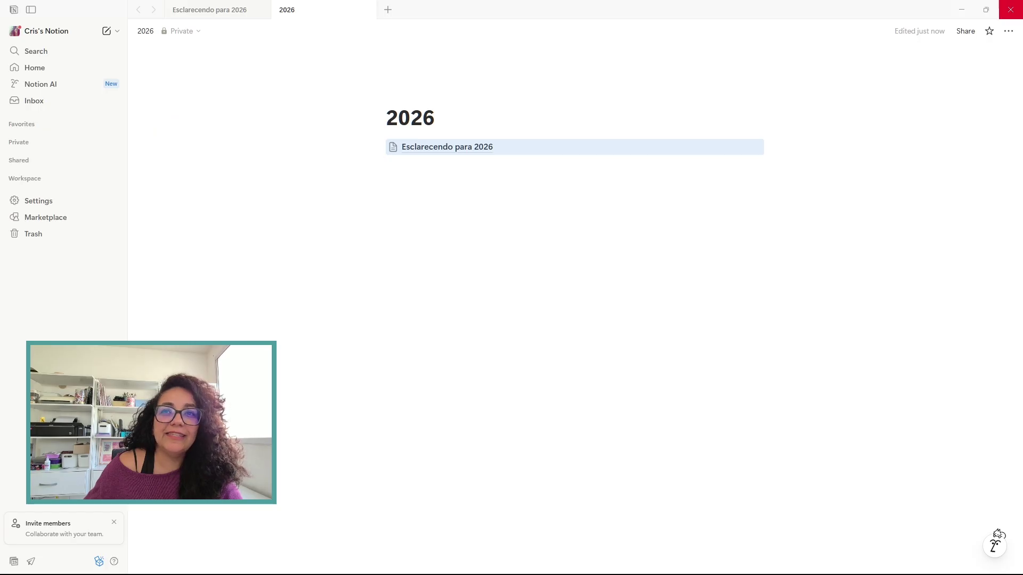
click(1008, 31)
click(209, 9)
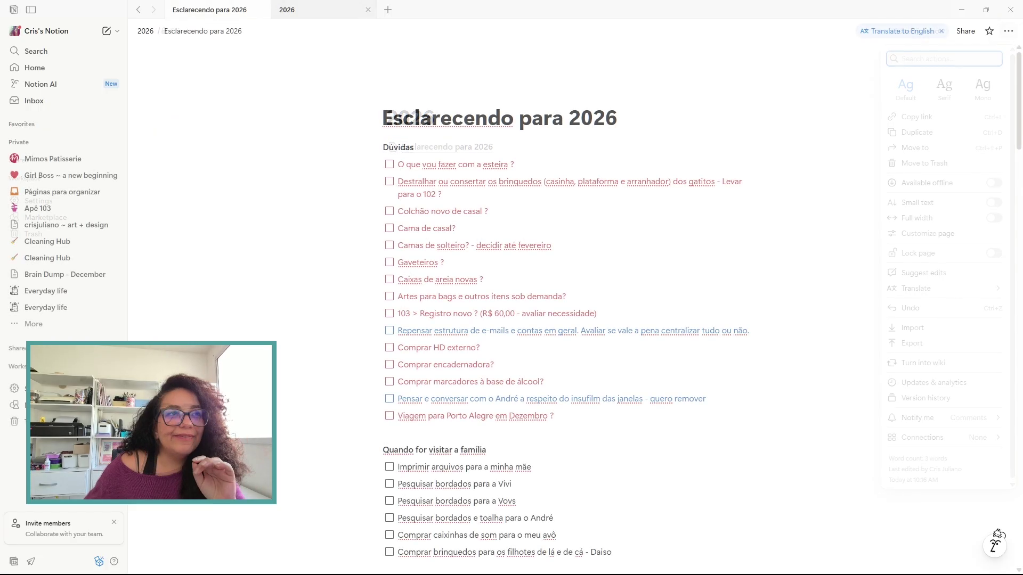
click(287, 9)
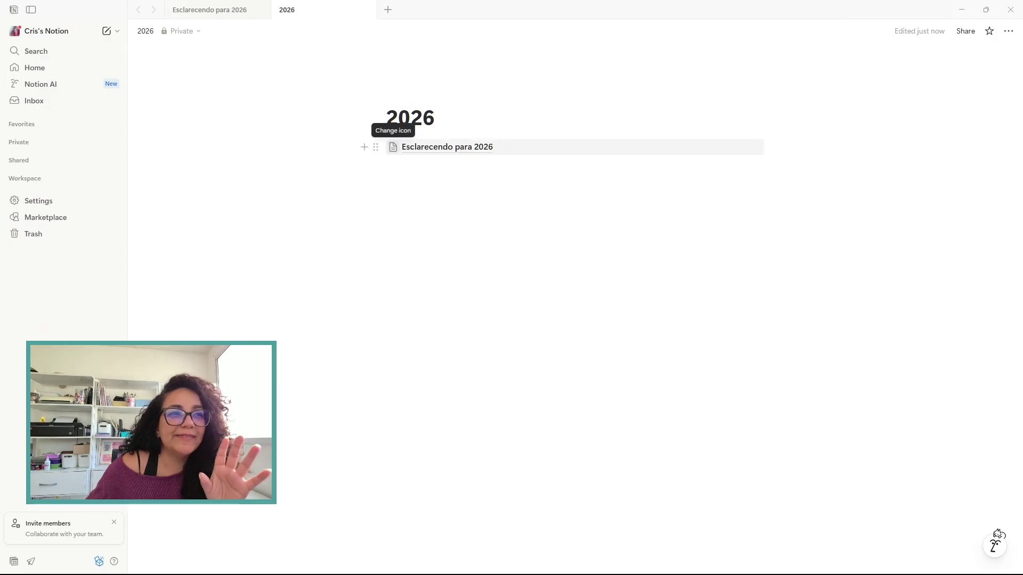
Set the icon of the "Esclarecendo para 2026" subpage to the blue number 1 emoji.
click(392, 147)
click(327, 166)
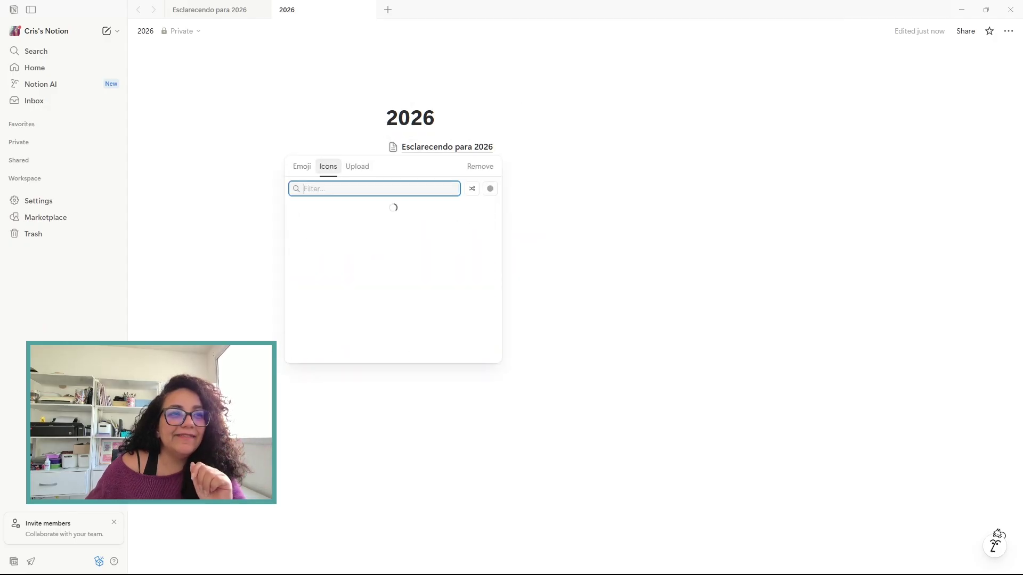
text(1)
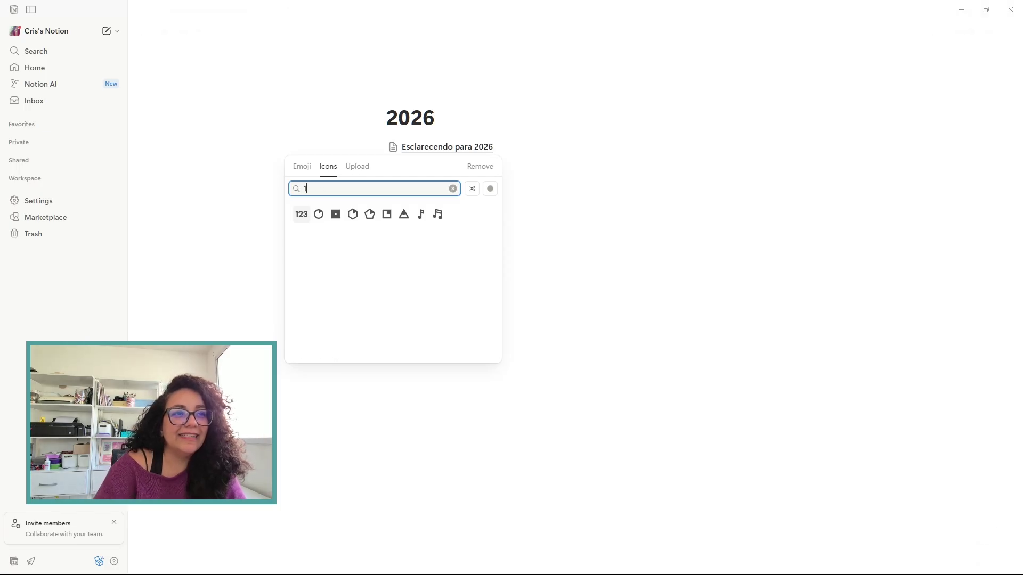
key(BackSpace)
click(302, 166)
text(1)
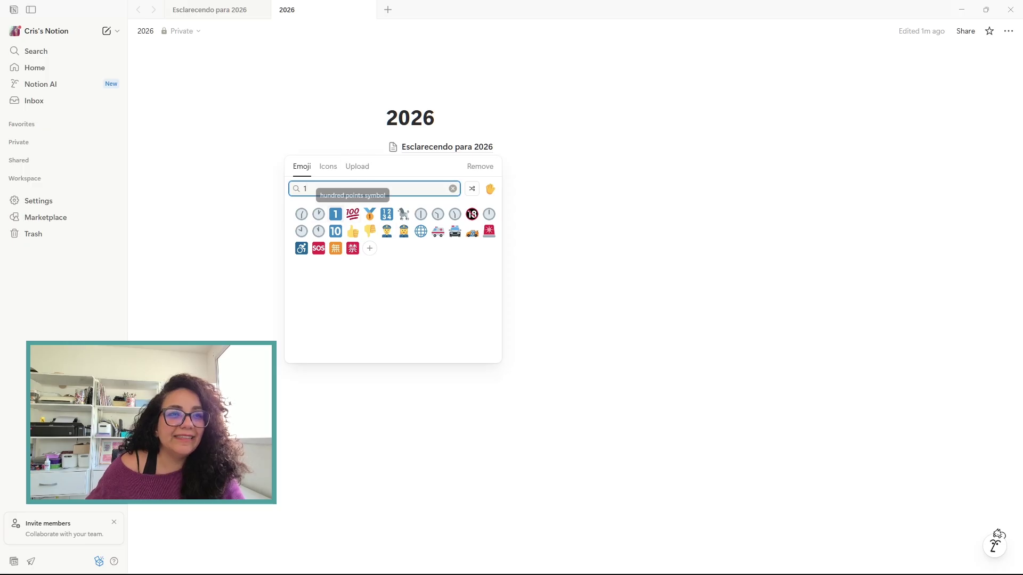
click(335, 214)
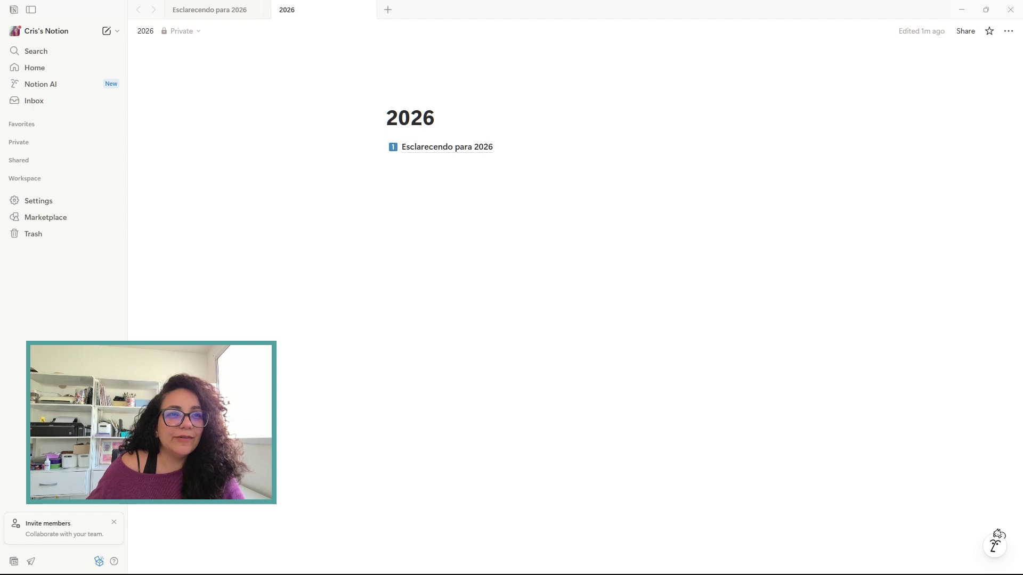
Set the icon of the "Esclarecendo para 2026" subpage to the dark checkmark list symbol.
click(393, 147)
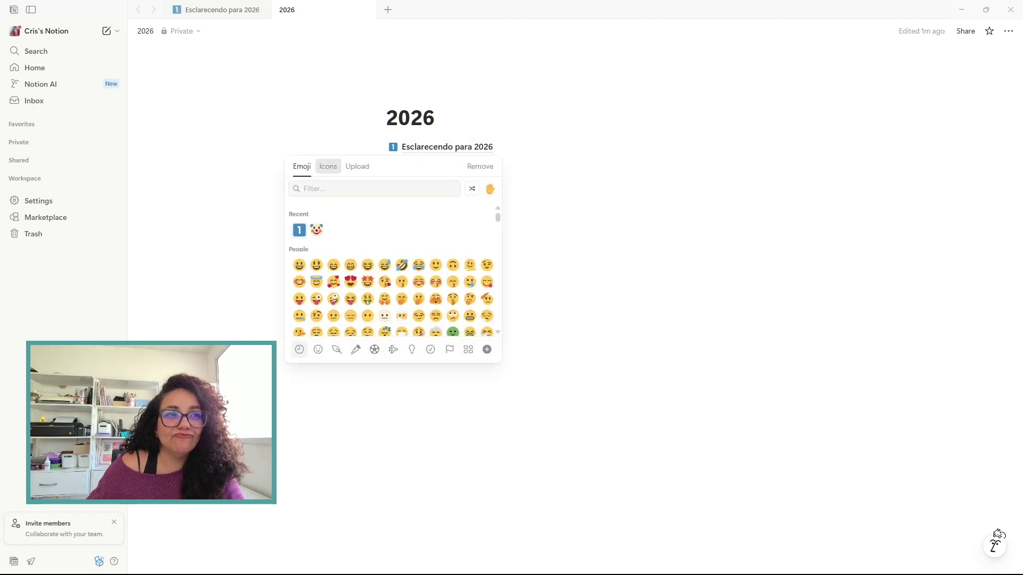
click(328, 166)
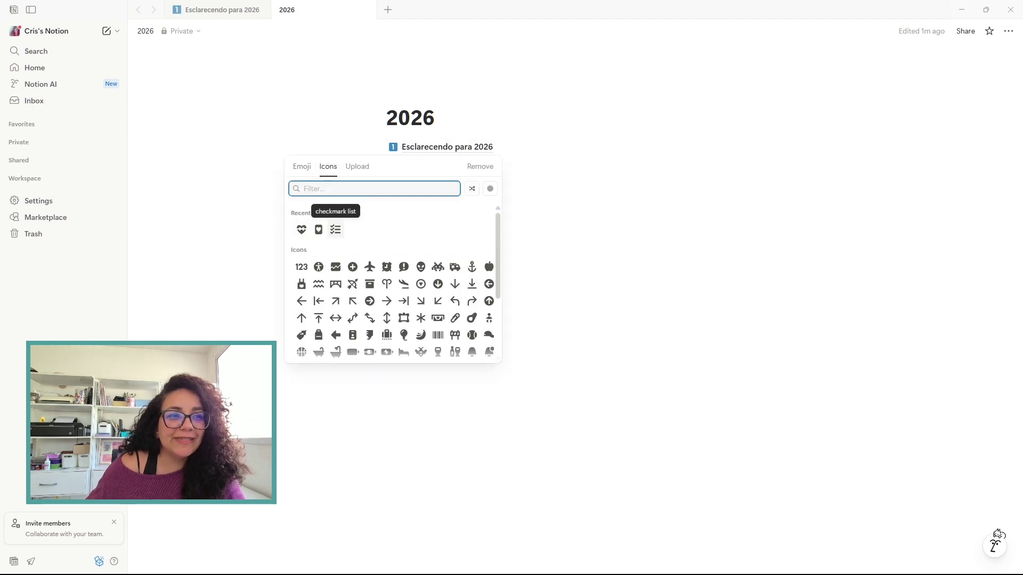
mouse_move(335, 231)
click(336, 248)
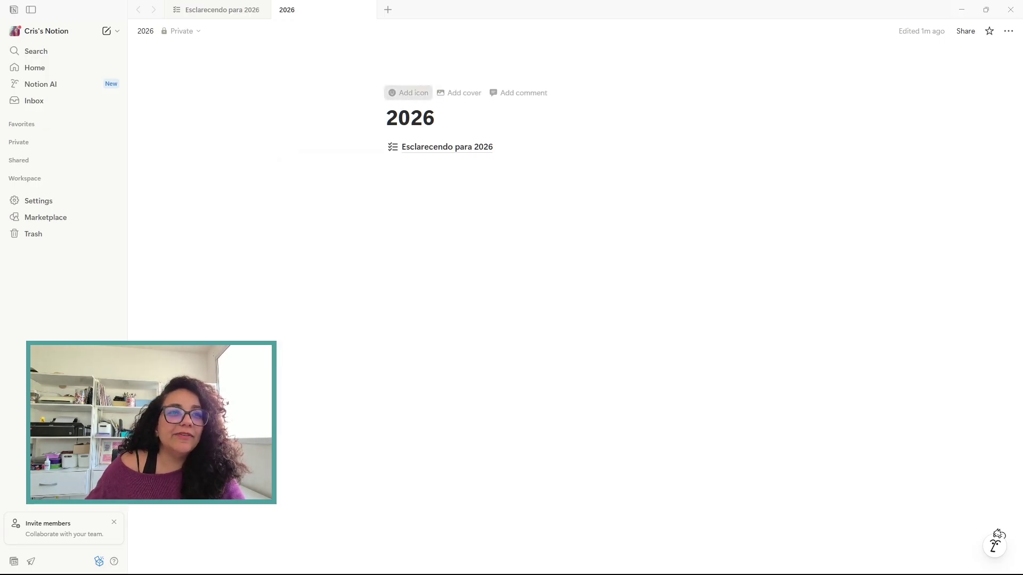
Add an icon to the "2026" page and search the emojis for "new y", "20" and "2".
click(408, 93)
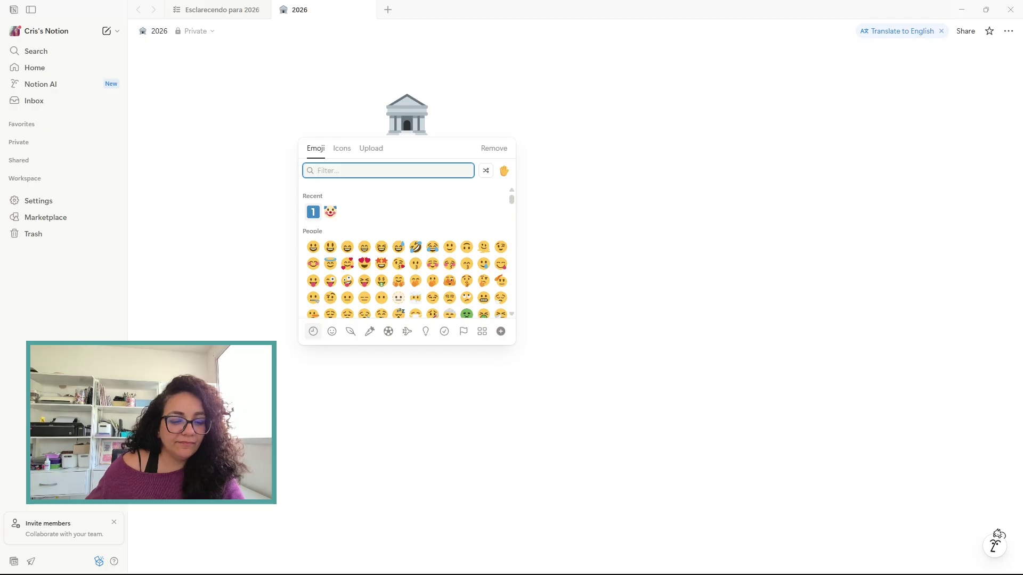
text(new y)
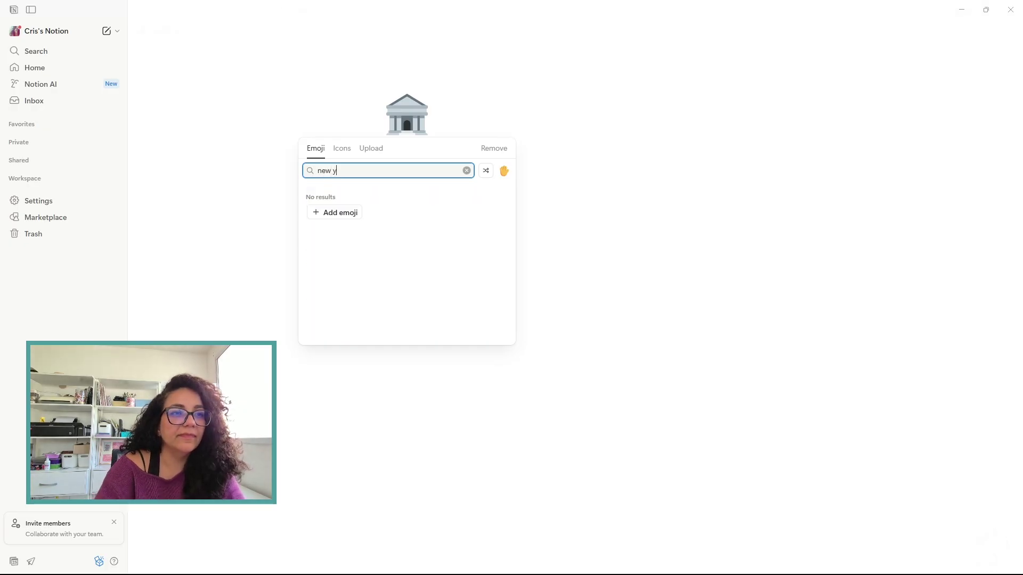
key(BackSpace)
key(BackSpace)
key(BackSpace)
key(BackSpace)
key(BackSpace)
text(20)
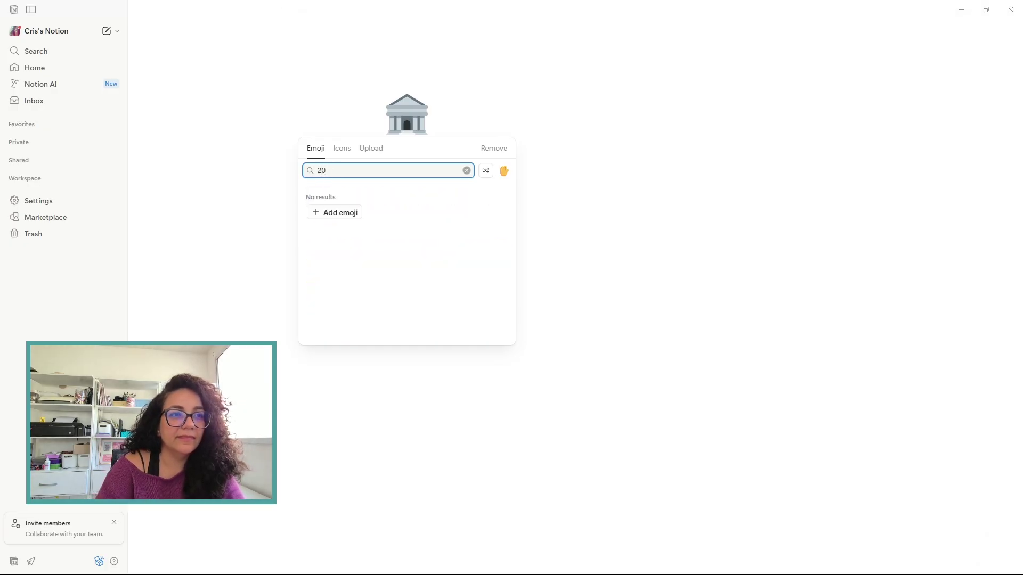
key(BackSpace)
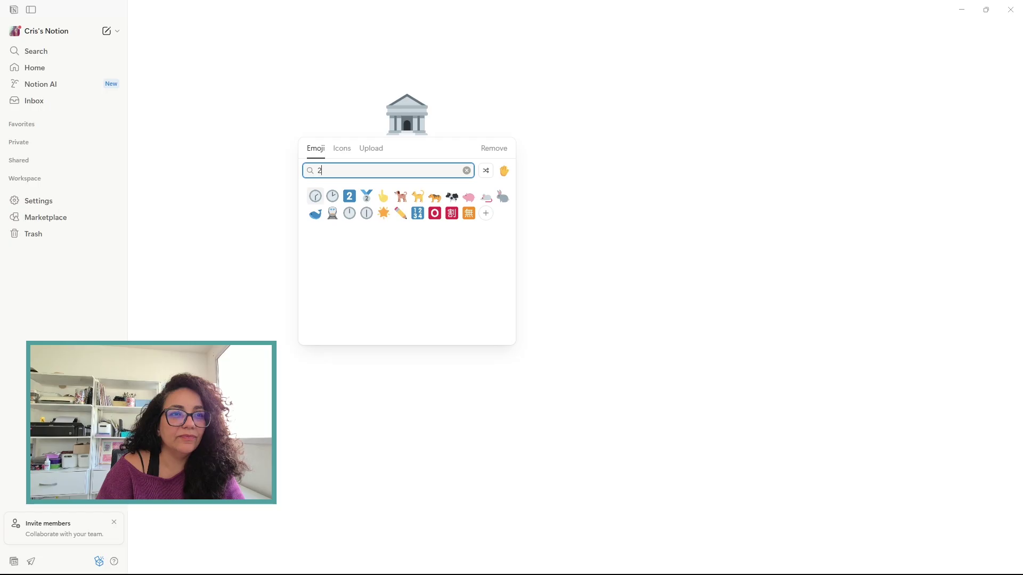
key(BackSpace)
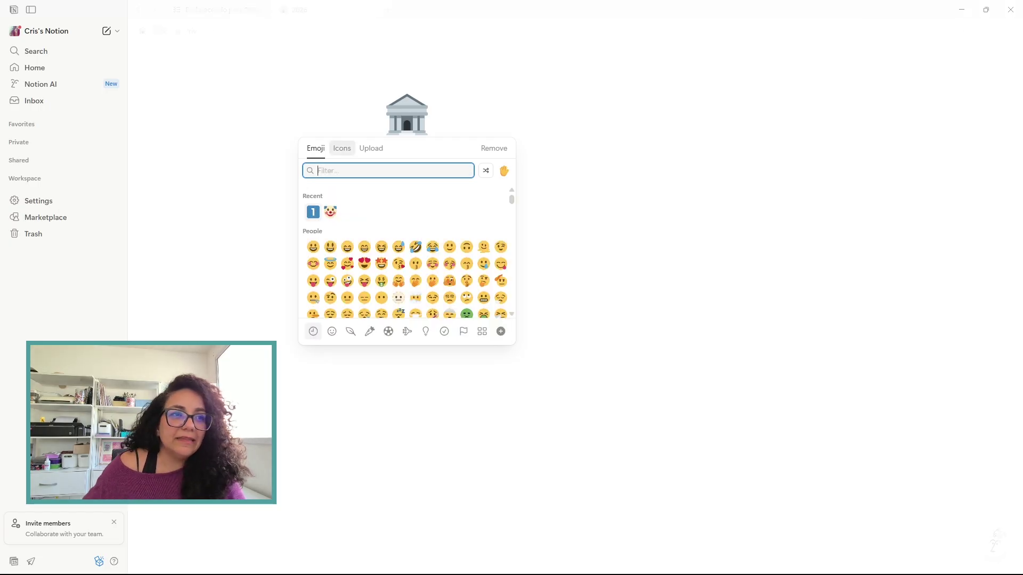
Browse the non-emoji icon set and give the "2026" page the dark rainbow icon.
click(342, 148)
scroll(408, 266, down, 3)
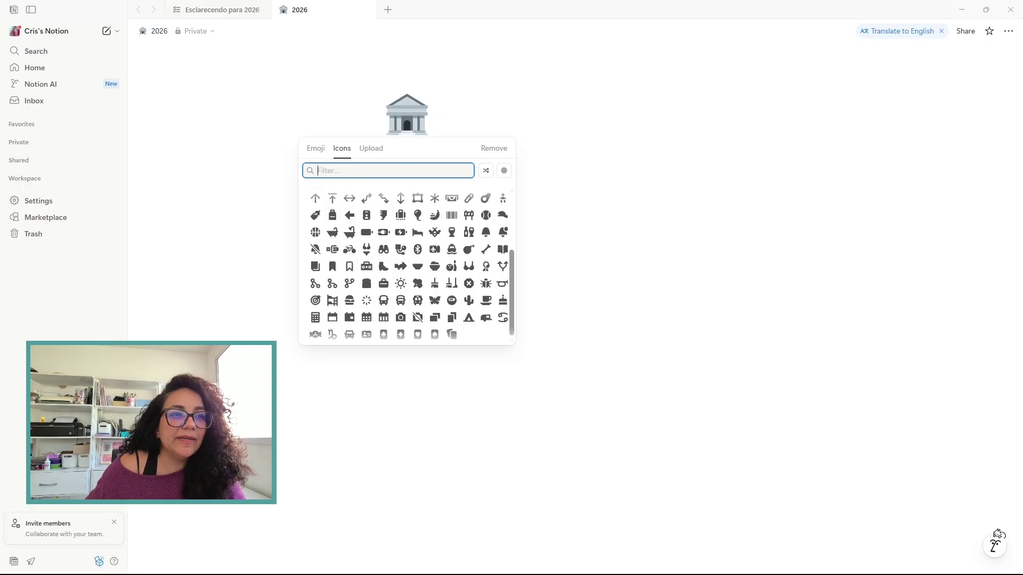
scroll(408, 267, down, 2)
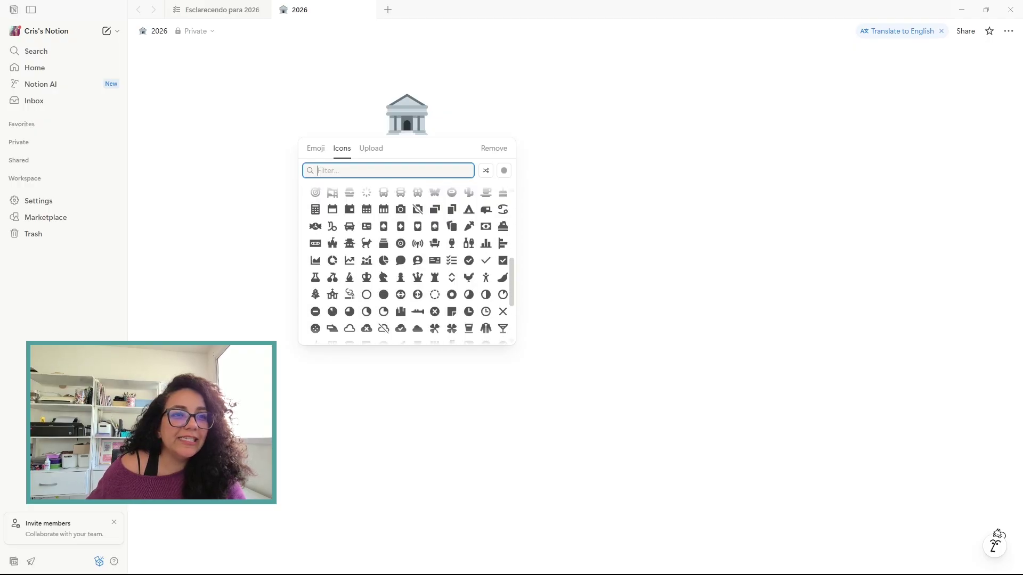
scroll(408, 266, down, 2)
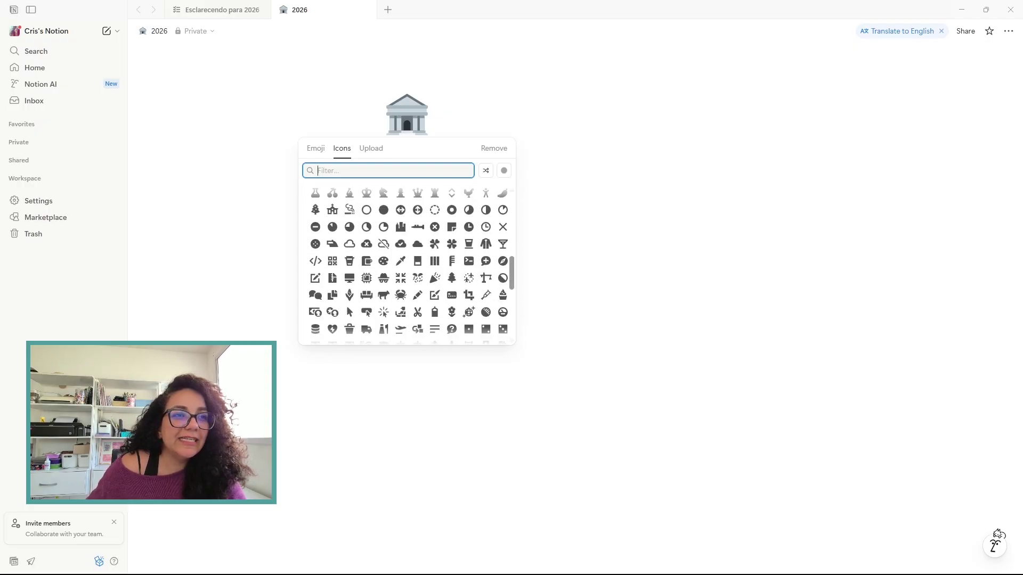
scroll(408, 266, down, 1)
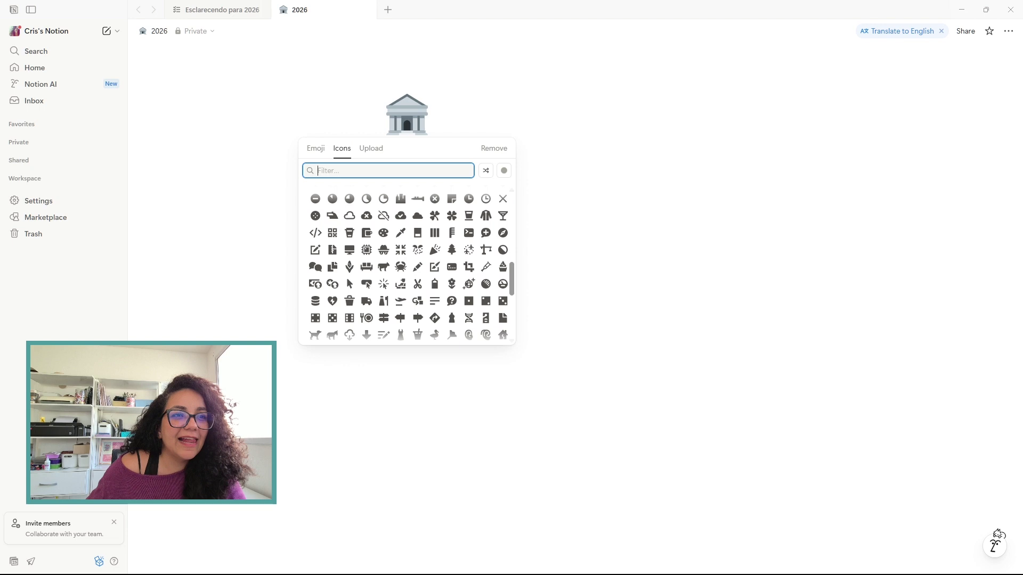
scroll(407, 266, down, 1)
scroll(407, 267, down, 5)
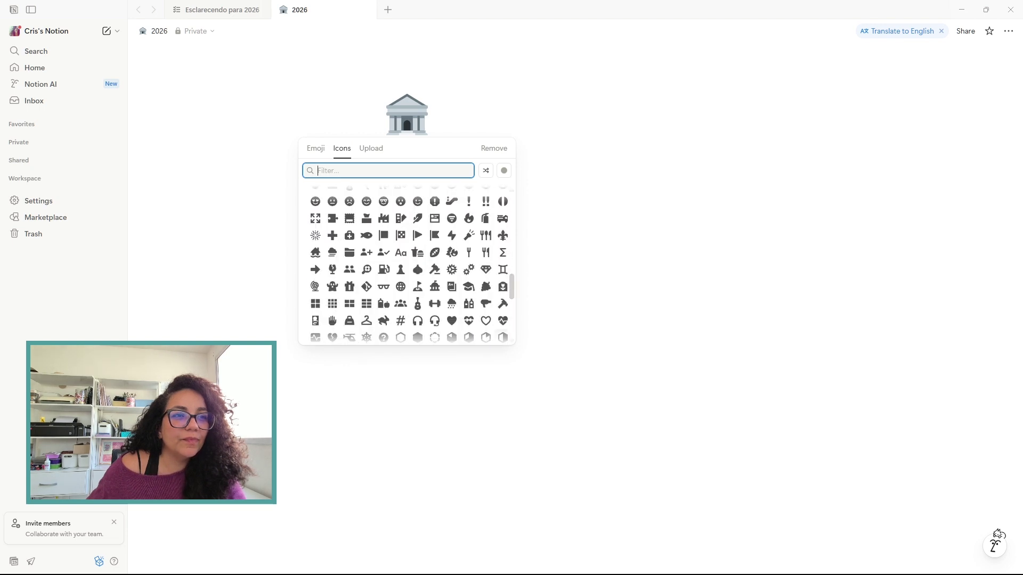
scroll(384, 233, down, 2)
scroll(384, 256, down, 4)
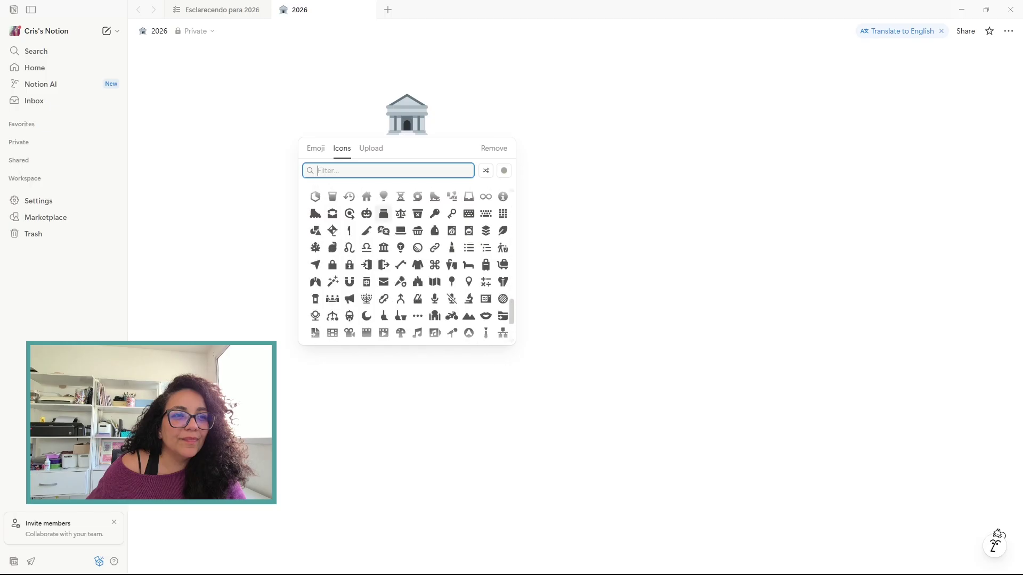
scroll(383, 281, down, 3)
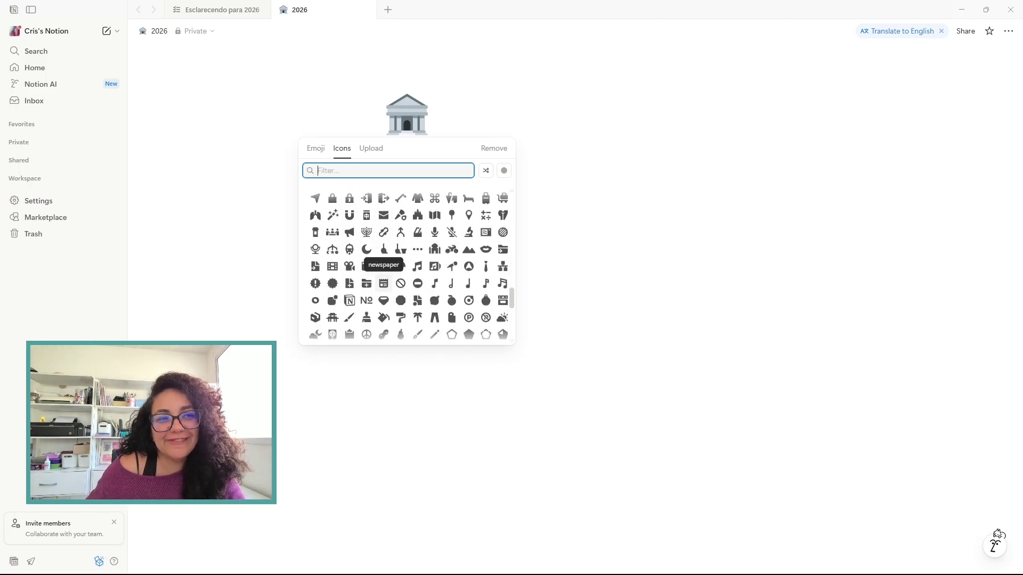
scroll(383, 284, down, 4)
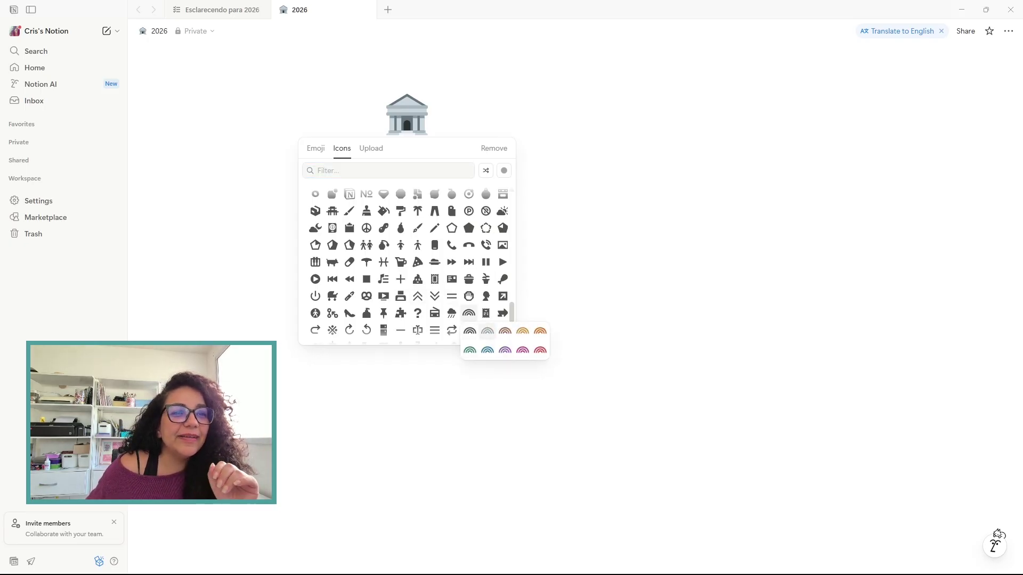
click(469, 313)
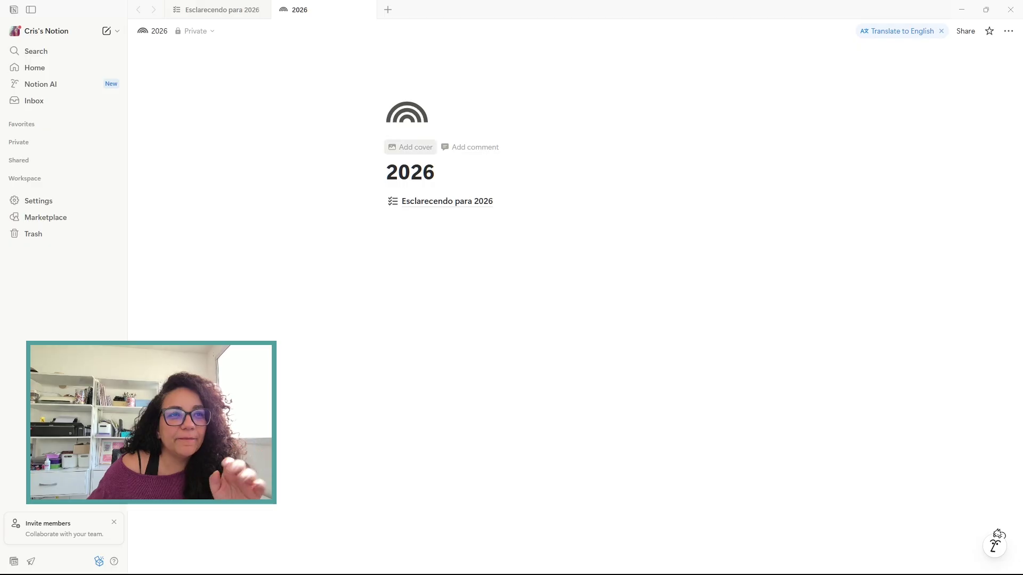
Add a cover to the "2026" page and set it to the solid yellow color.
click(410, 147)
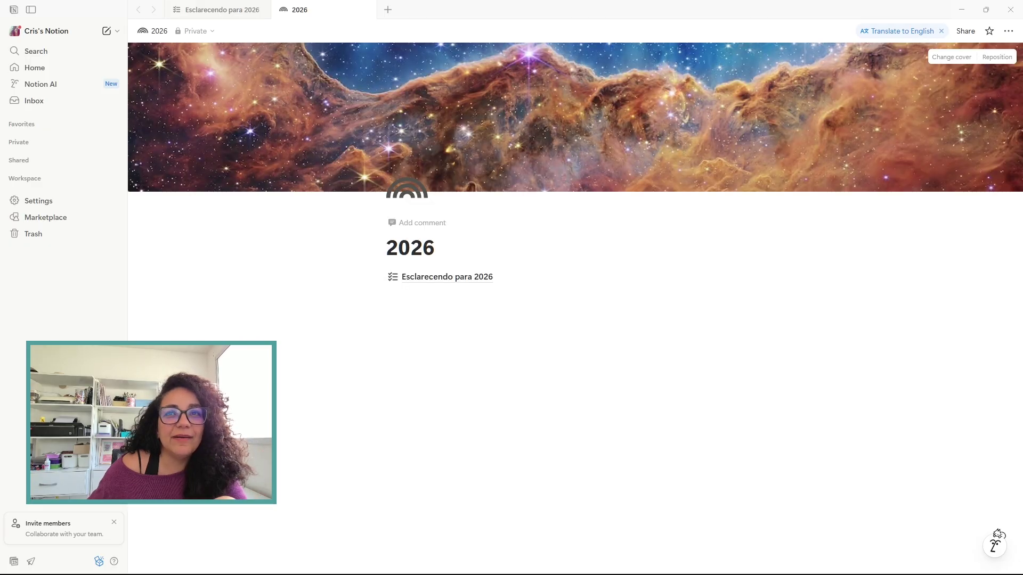
click(952, 57)
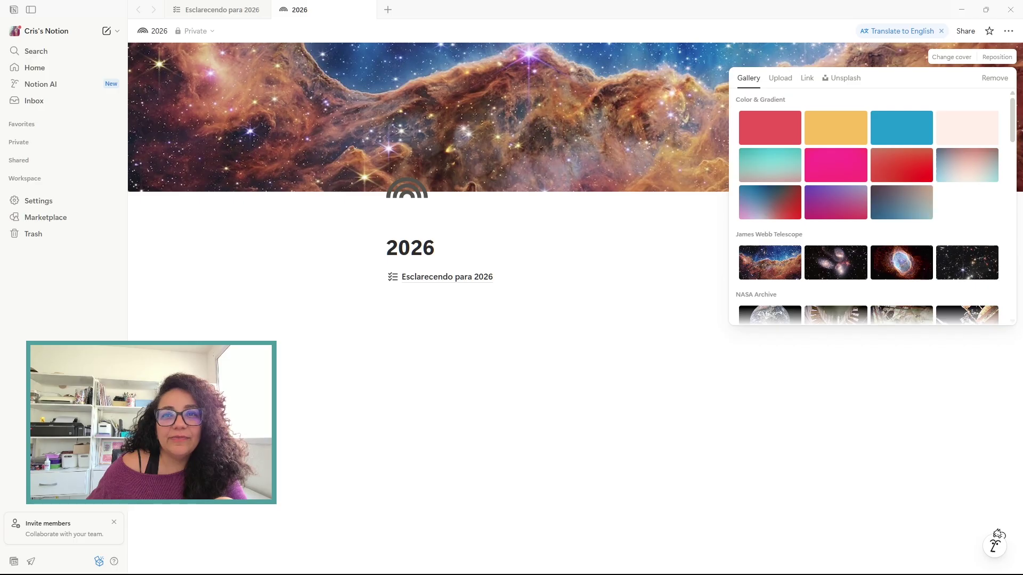
click(835, 128)
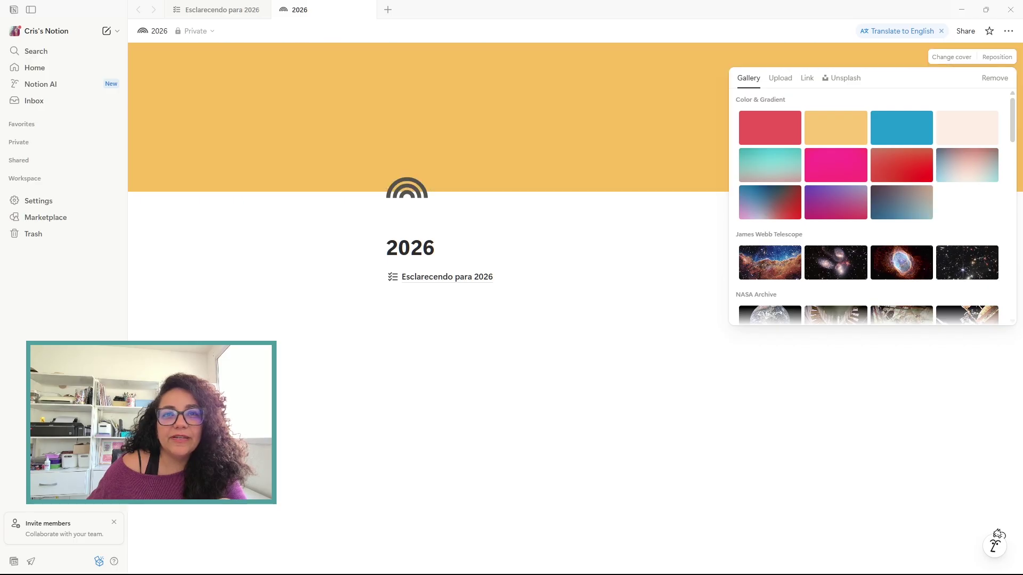
Close the cover gallery, open the "Esclarecendo para 2026" subpage and review its monthly task columns.
key(Escape)
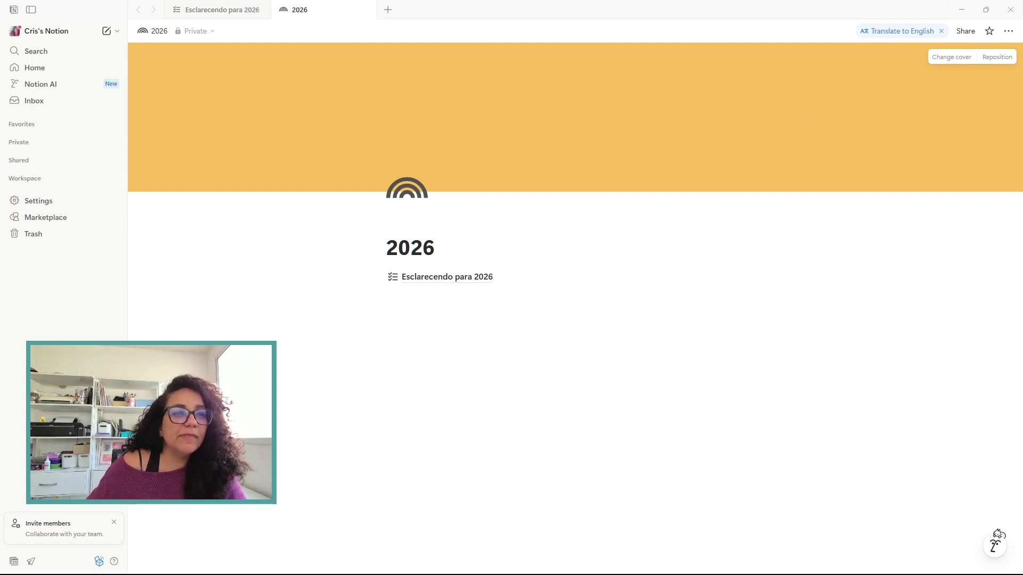
click(387, 294)
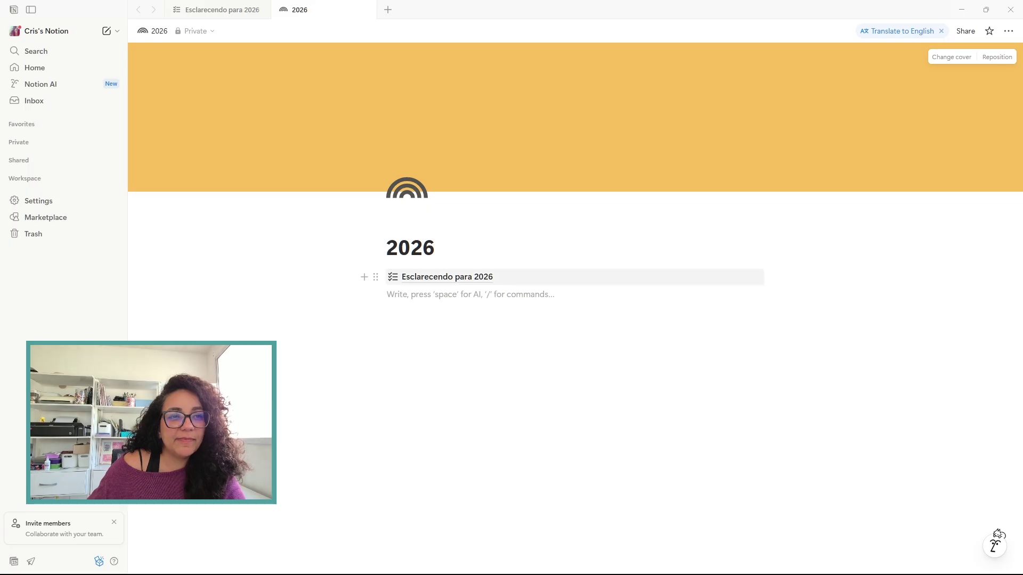
click(447, 277)
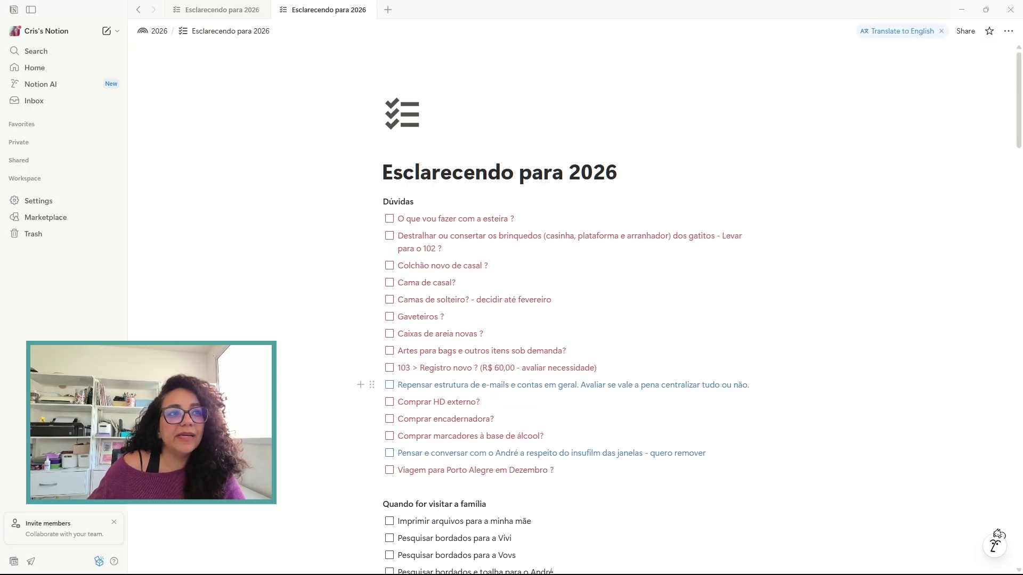
scroll(532, 385, down, 20)
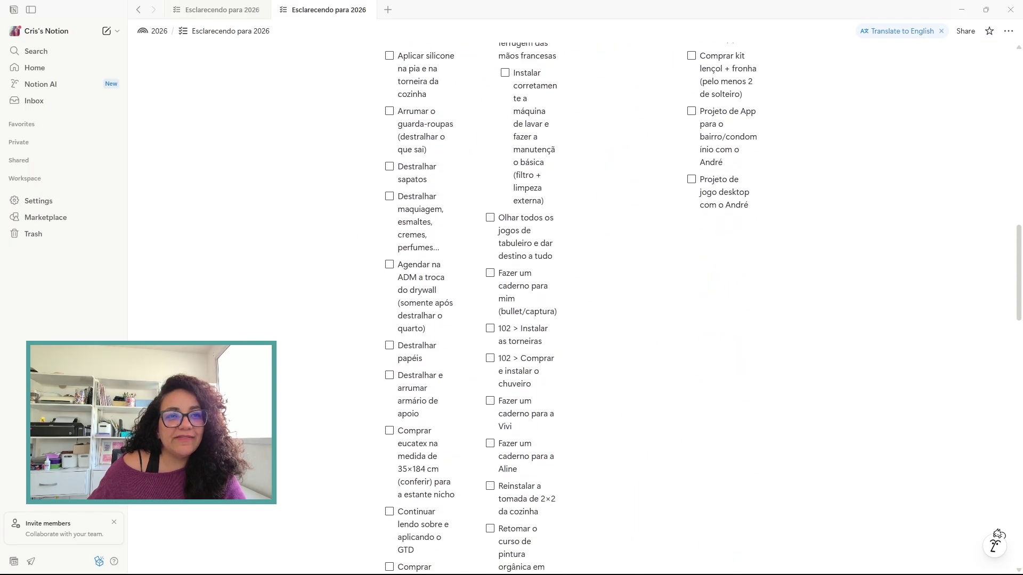
scroll(533, 298, up, 15)
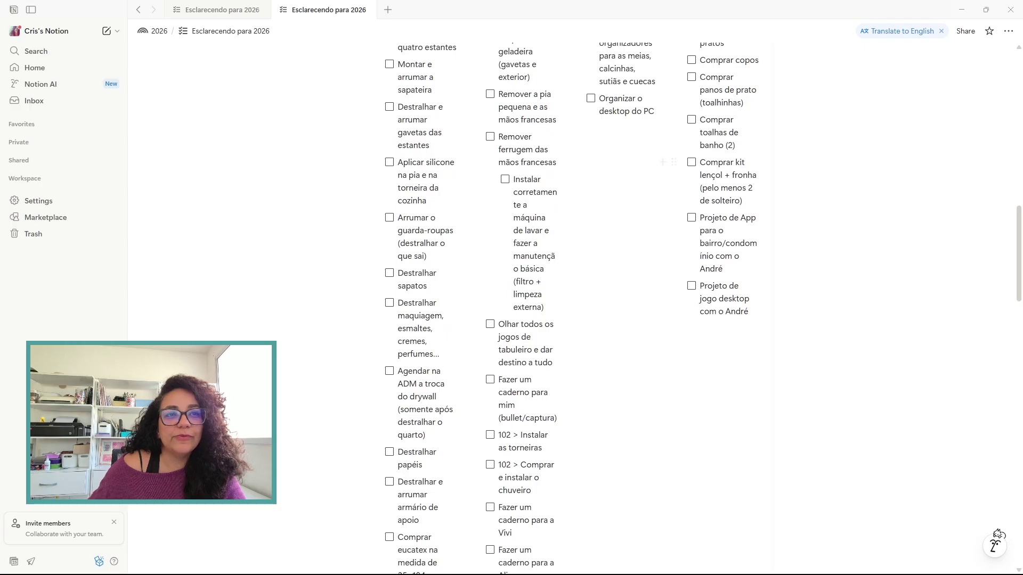
scroll(533, 299, down, 15)
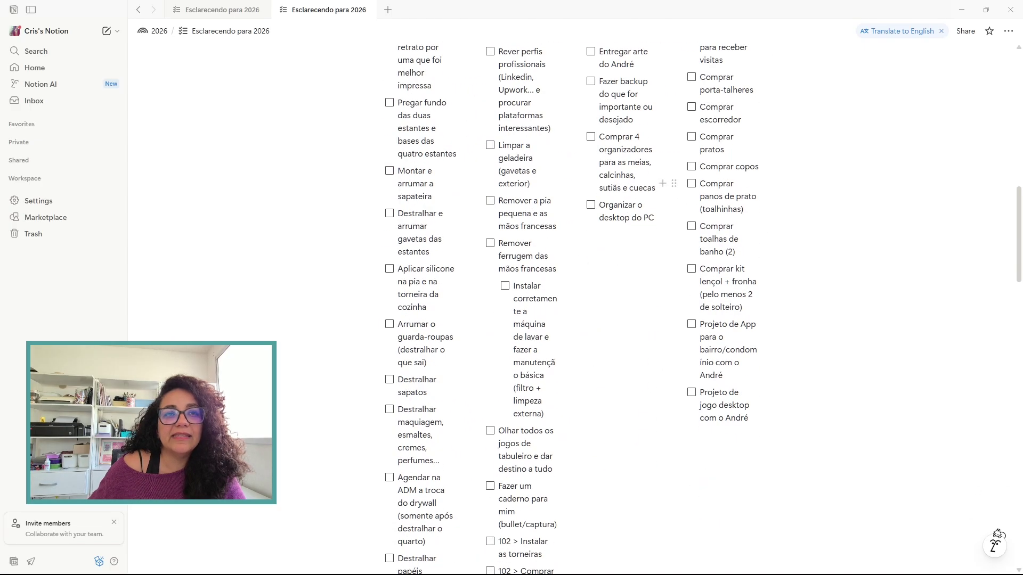
Try the full-width layout on the "Esclarecendo para 2026" page and turn it off again.
click(1008, 31)
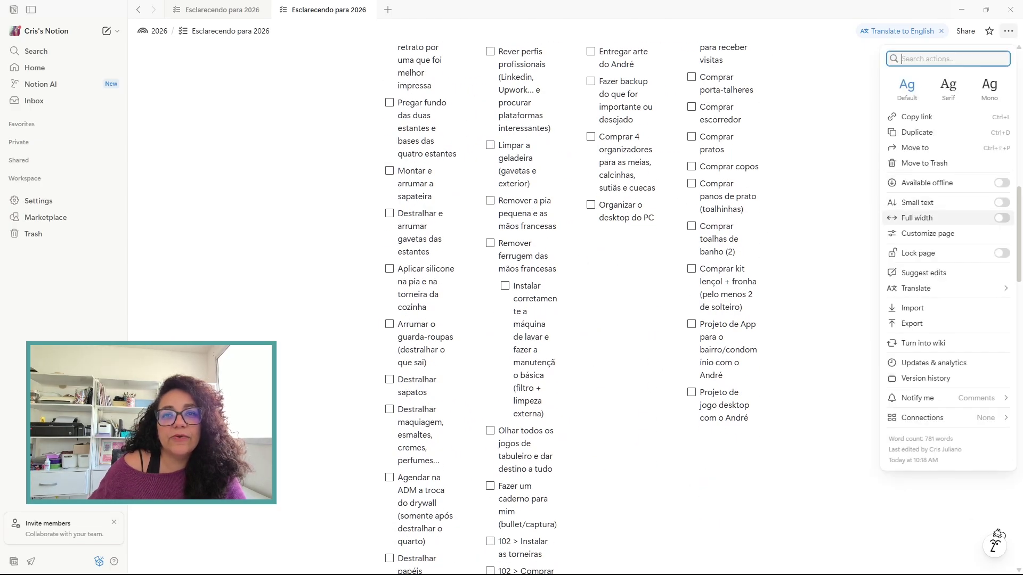
click(938, 218)
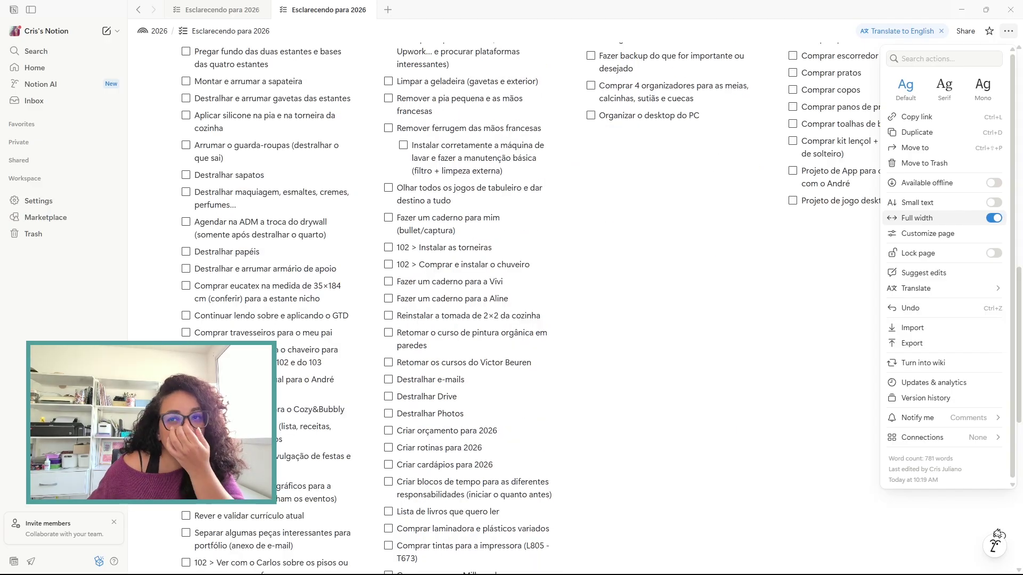
click(993, 218)
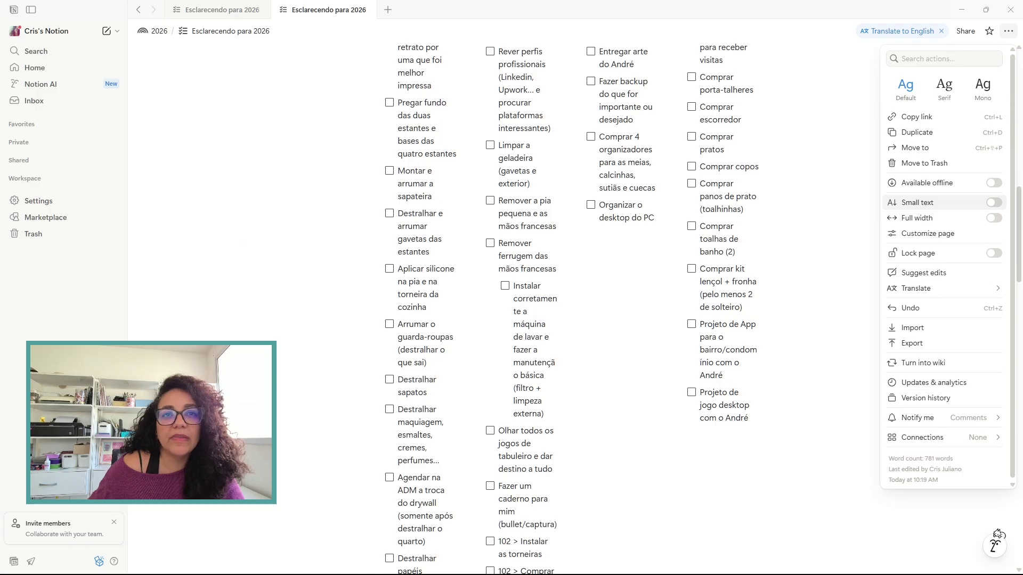
key(Escape)
scroll(570, 319, up, 5)
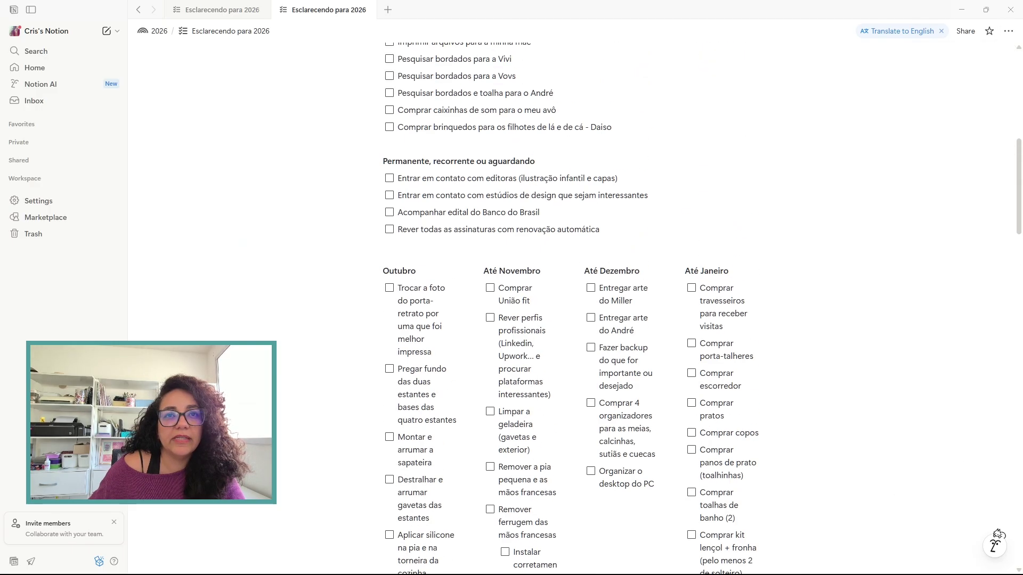
scroll(566, 310, up, 9)
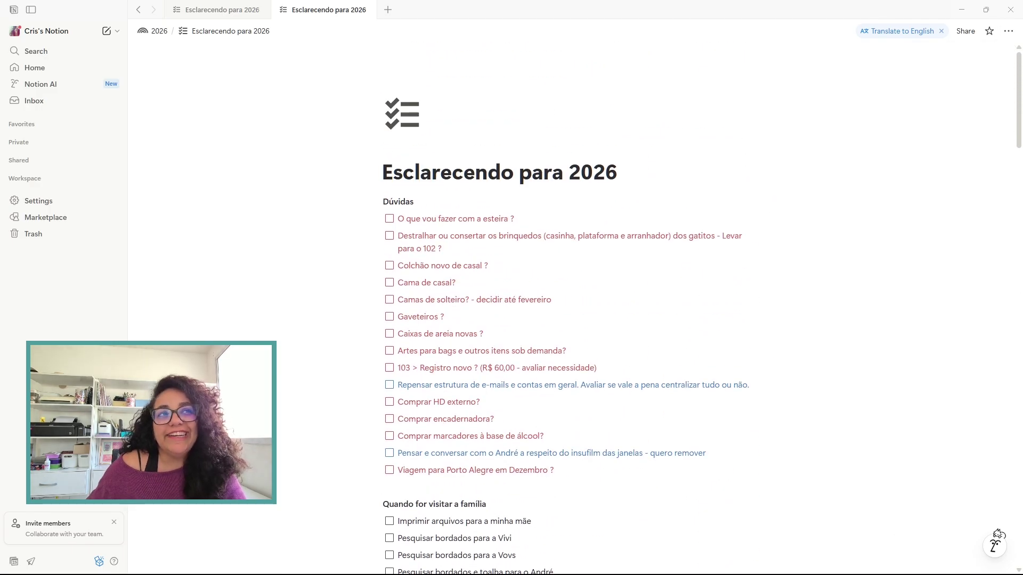
Open the "2026" page from the private pages list in the first tab and close the second tab.
key(ctrl+shift+Tab)
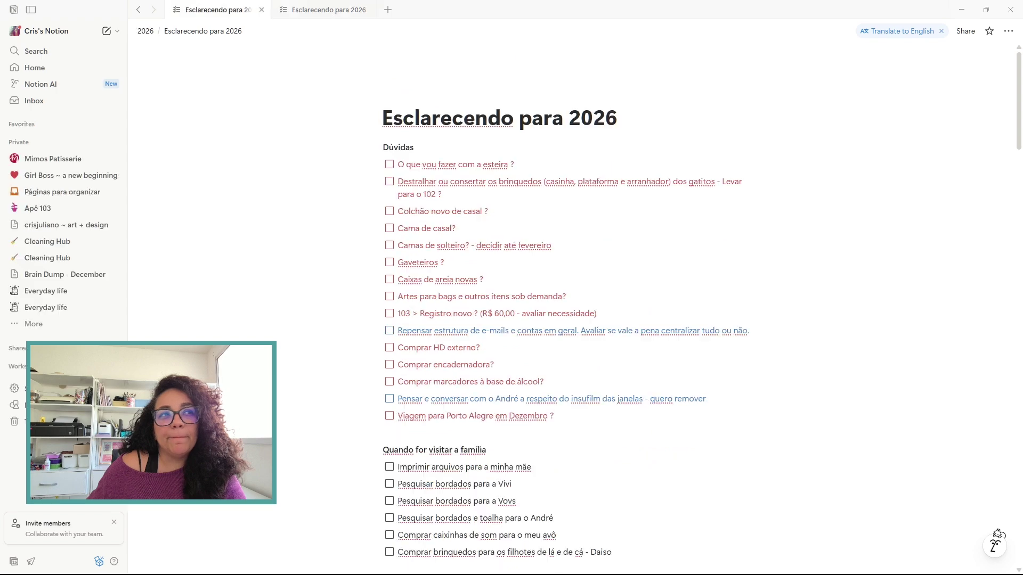
key(ctrl+[)
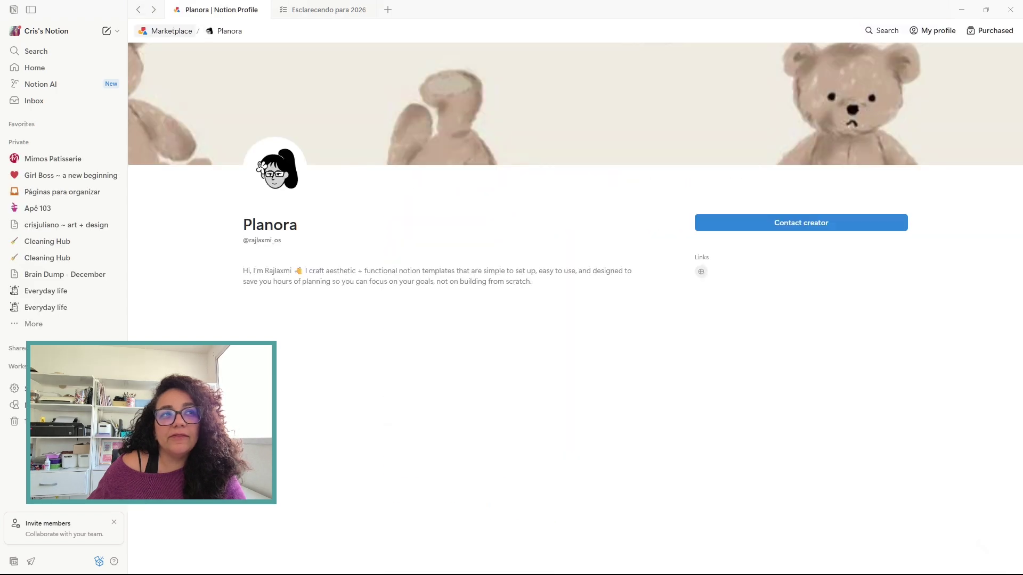
key(ctrl+[)
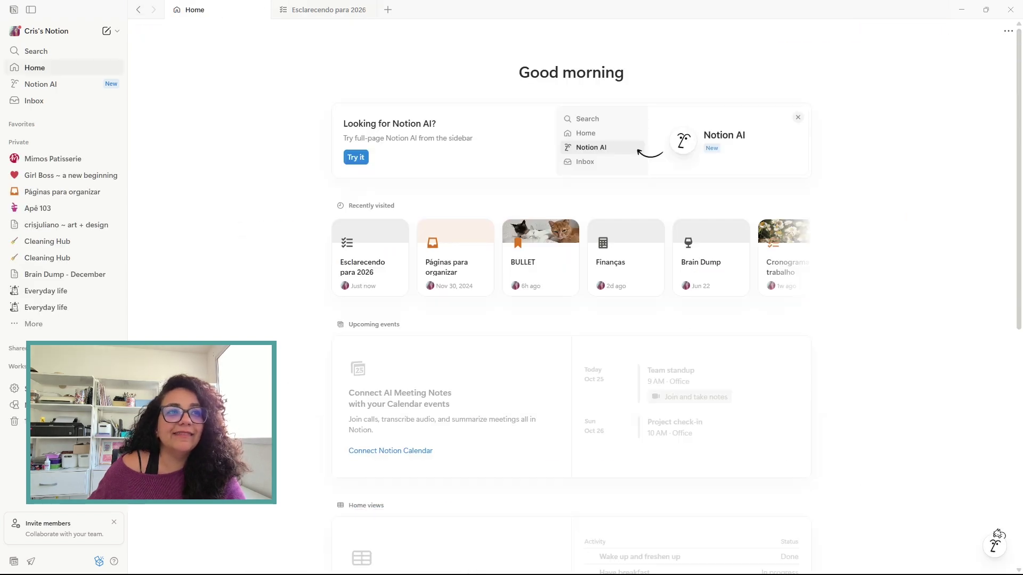
click(32, 323)
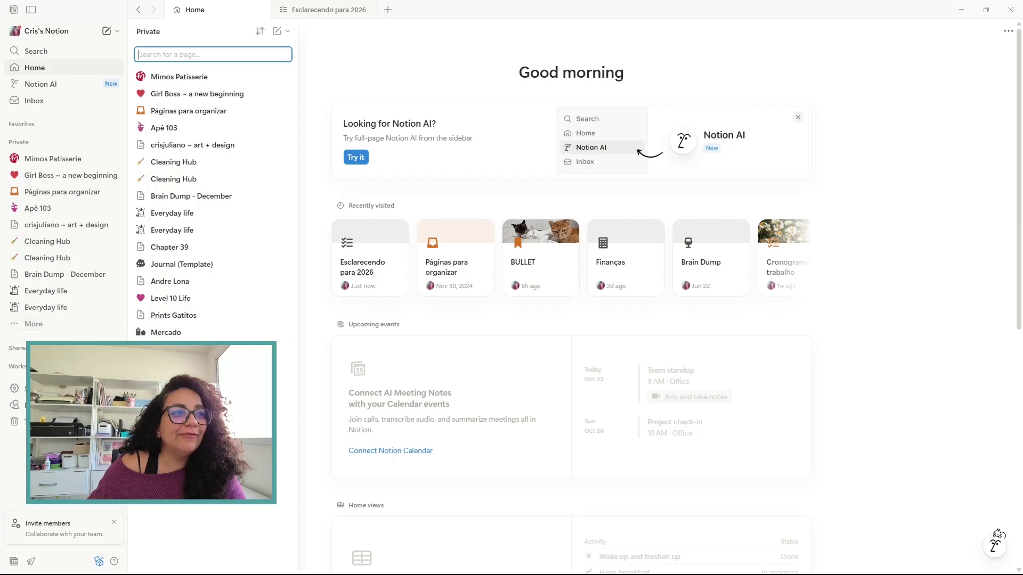
click(286, 467)
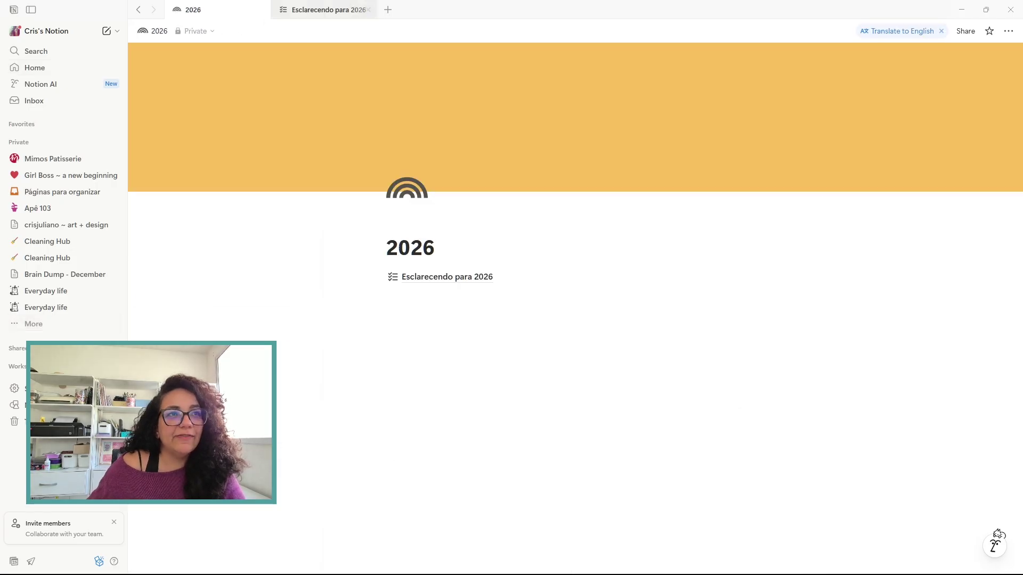
click(368, 9)
Add a subpage titled "Cardápio" below "Esclarecendo para 2026" and return to the "2026" page.
click(405, 294)
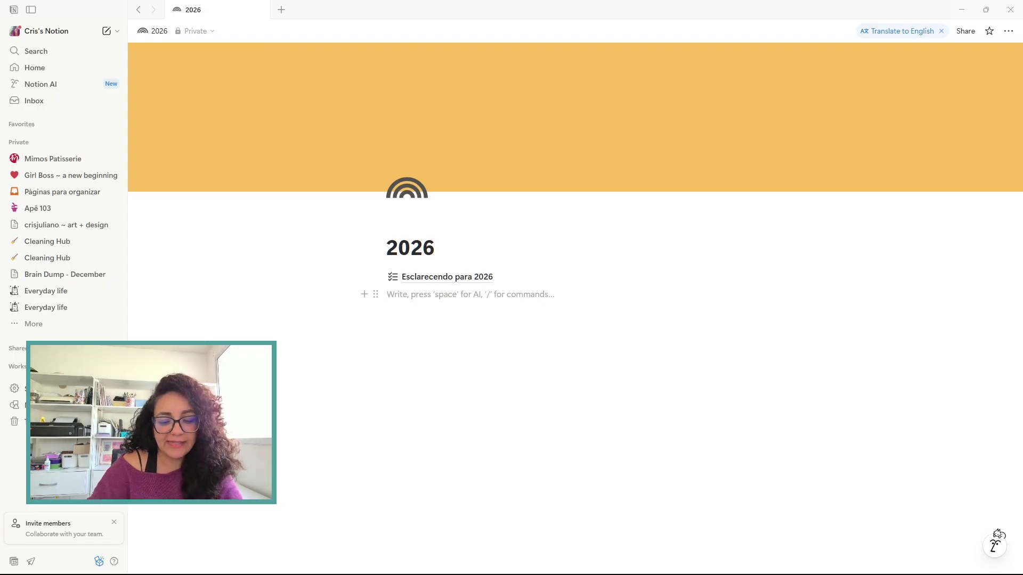
text(/)
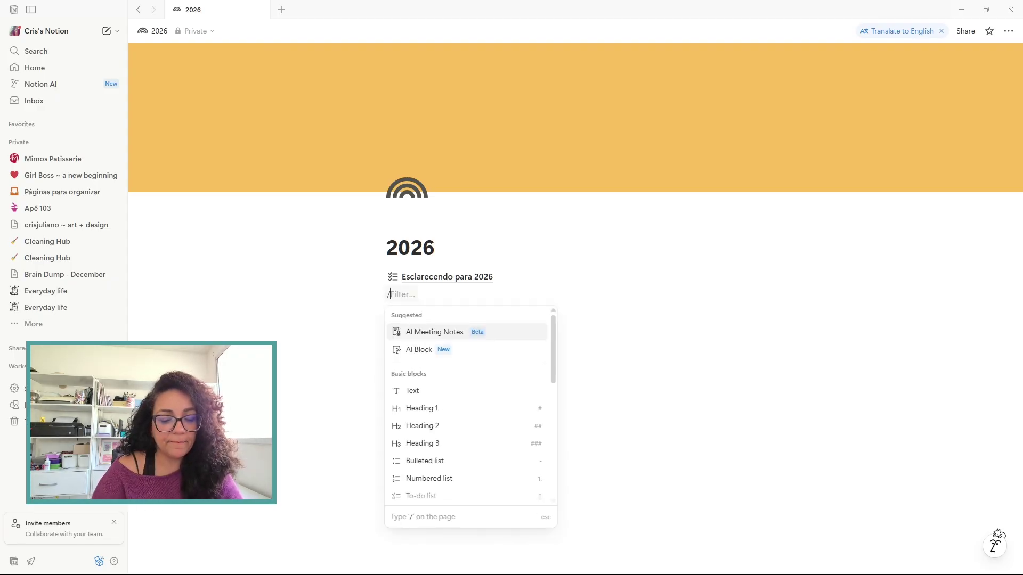
text(page)
key(Return)
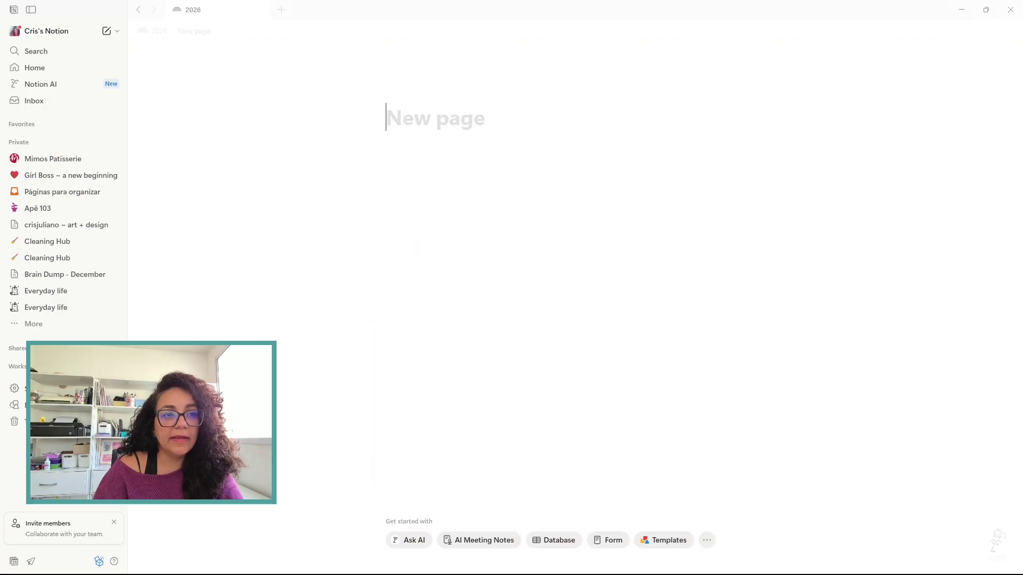
text(Cardápio)
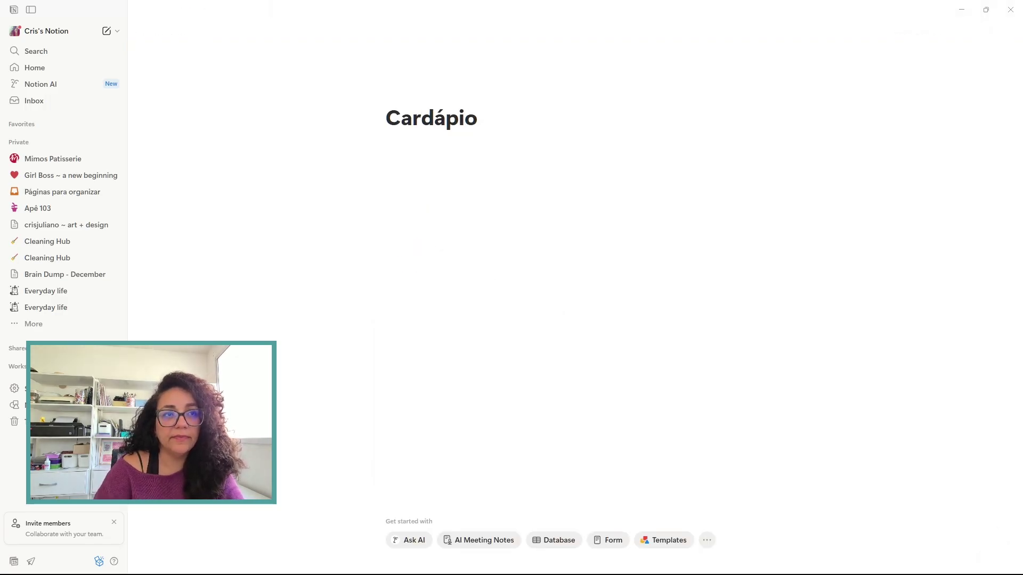
click(138, 10)
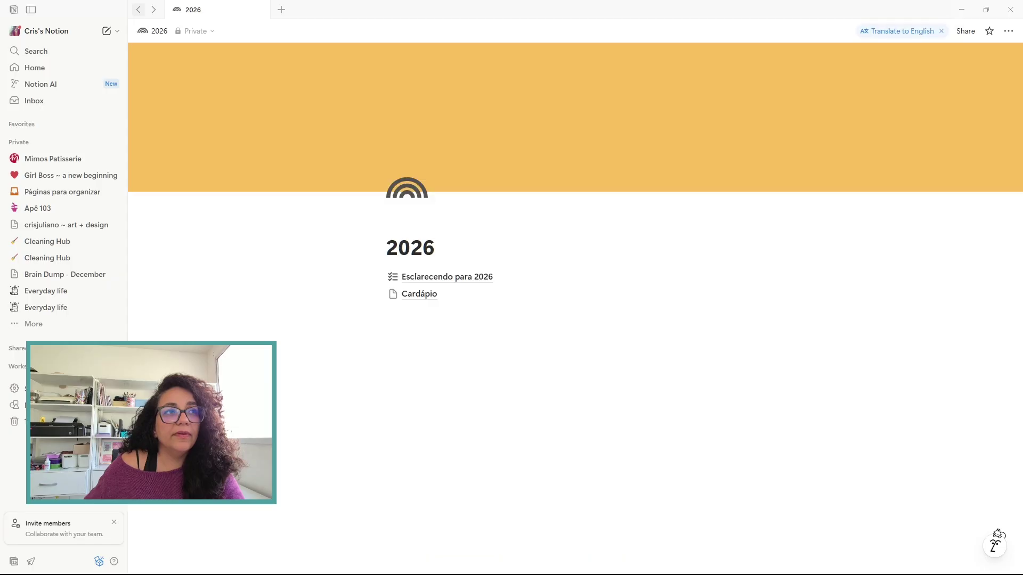
Add a subpage titled "Rotinas" below "Cardápio" and return to the "2026" page.
click(469, 311)
text(/page)
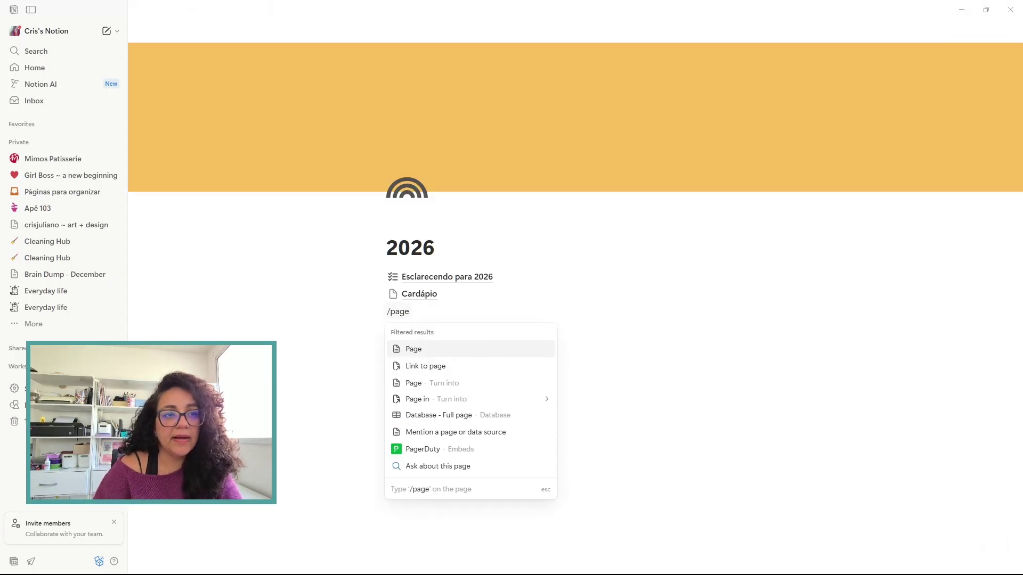
key(Return)
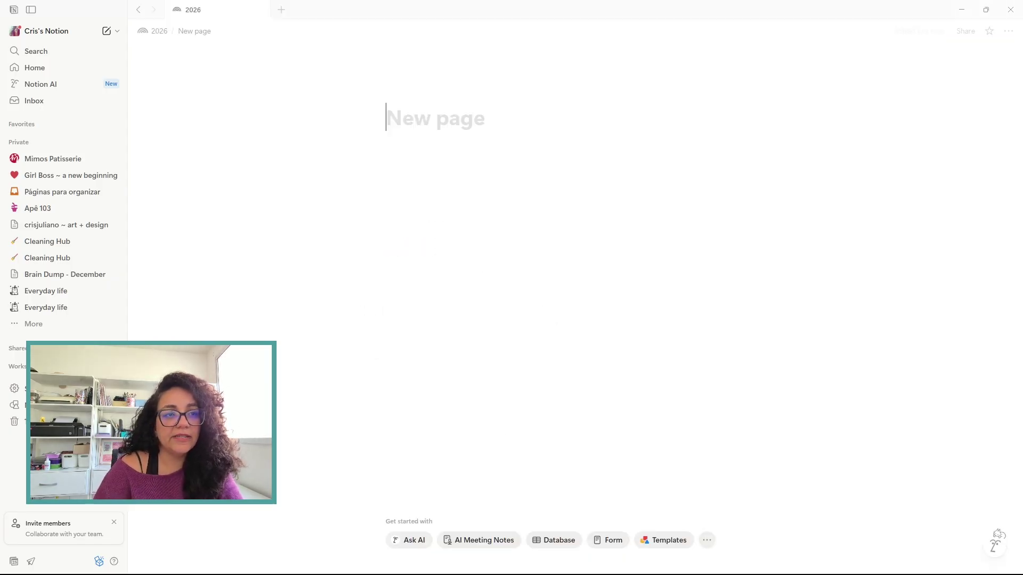
text(Rotinas)
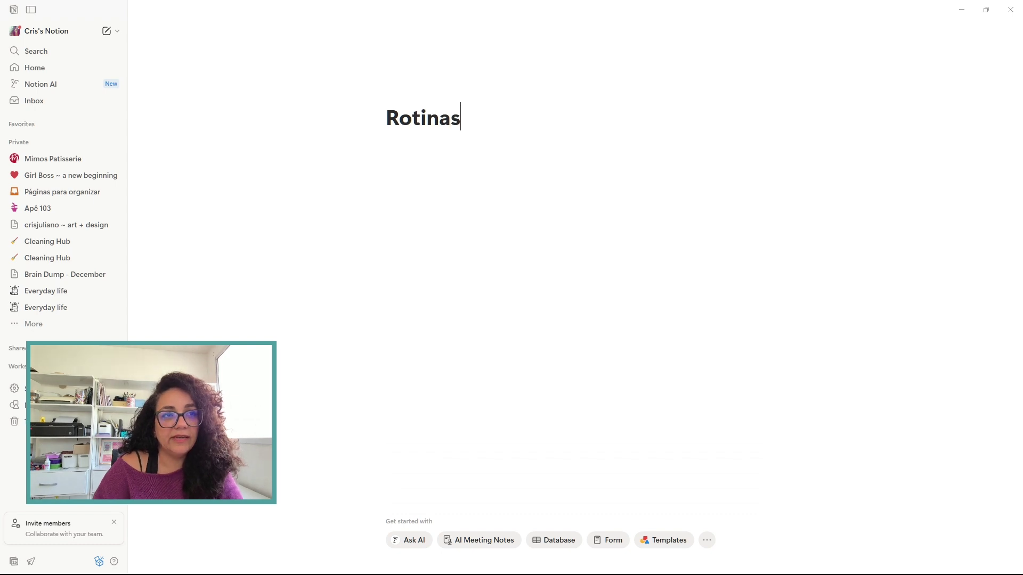
key(Return)
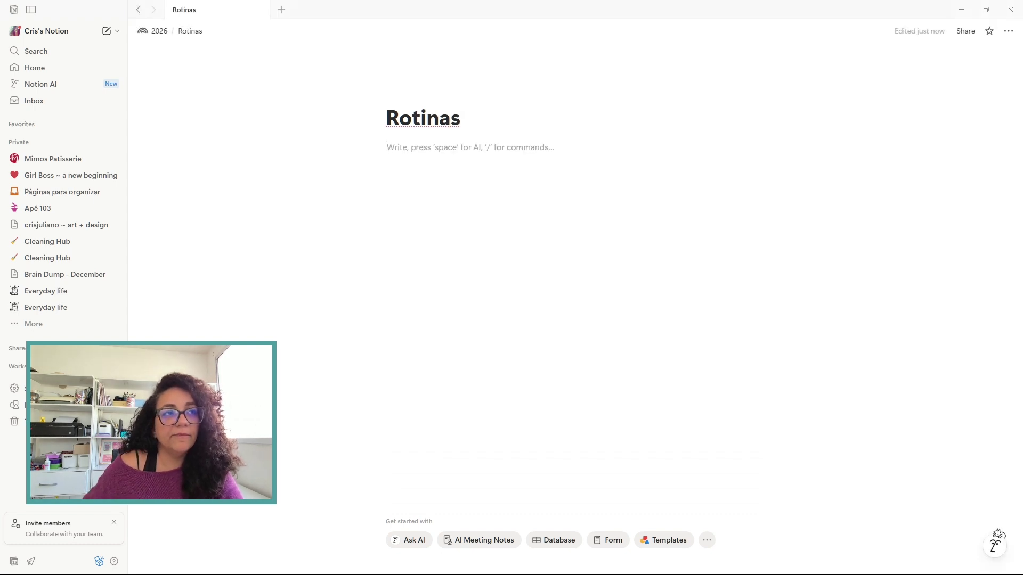
click(153, 31)
Add a subpage titled "Orçamento" below "Rotinas" and return to the "2026" page.
click(405, 327)
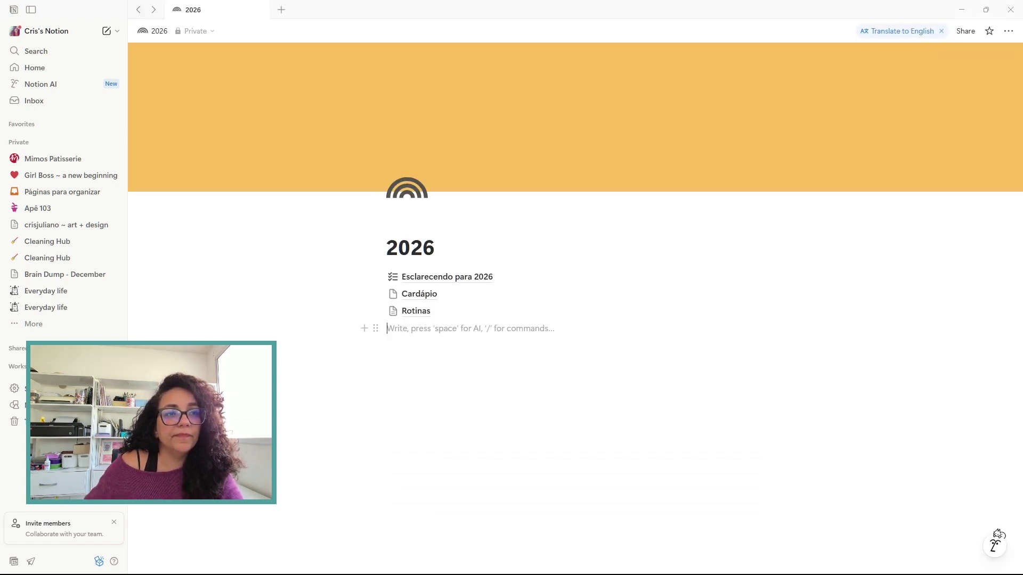
text(/page)
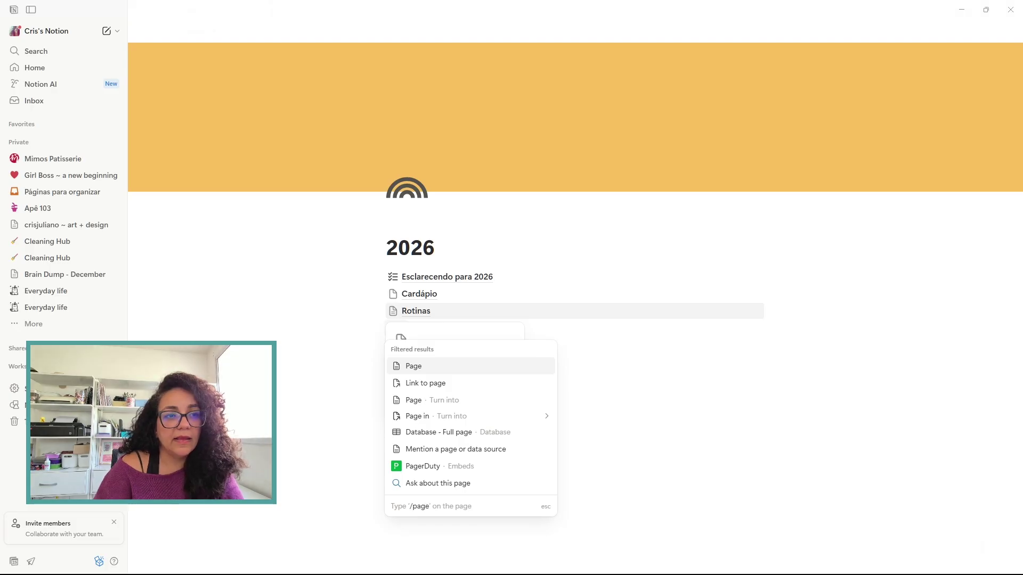
key(Return)
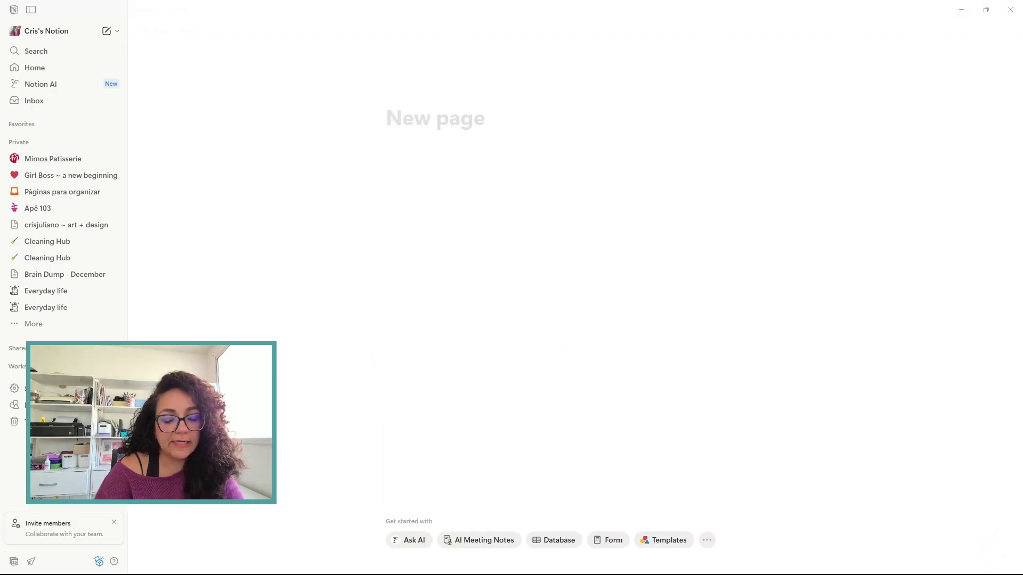
text(Orçamento)
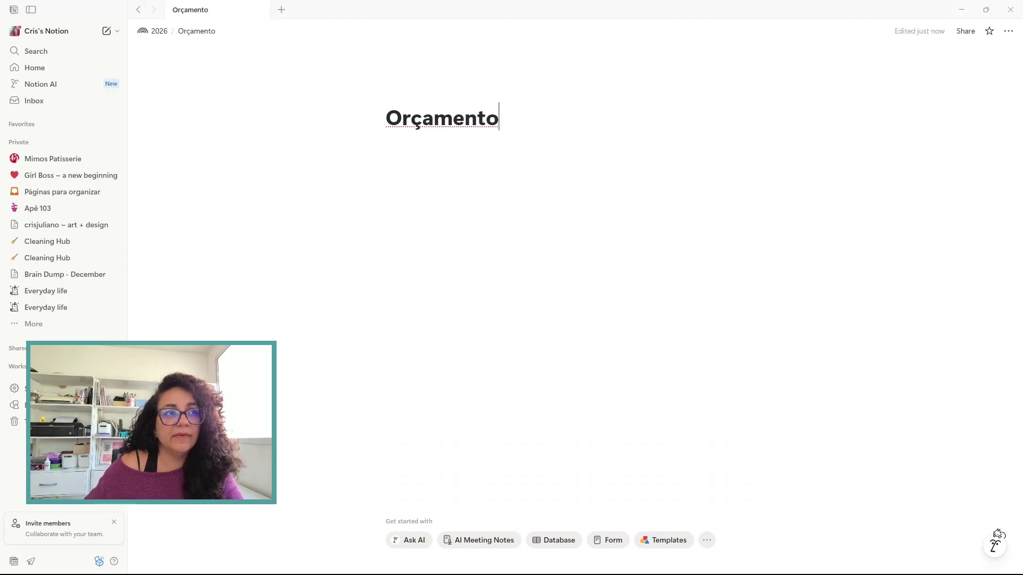
key(ctrl+bracketleft)
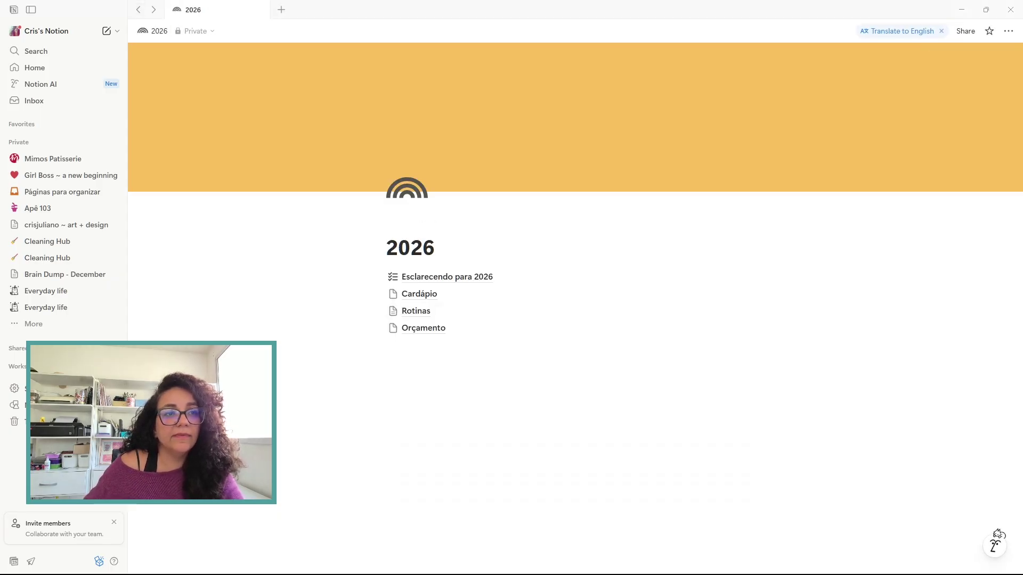
Add a subpage titled "Finanças" below "Orçamento" and return to the "2026" page.
click(391, 345)
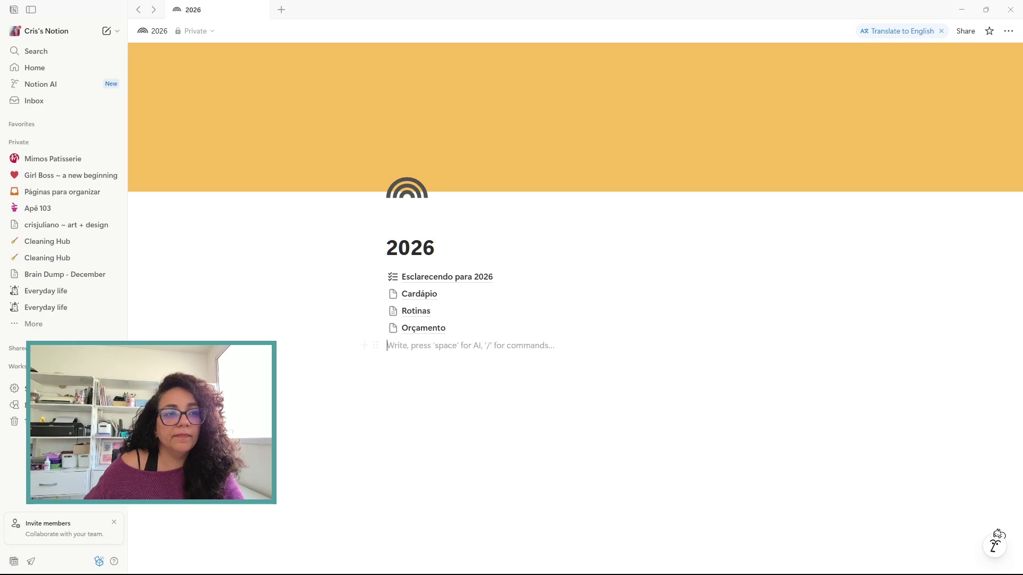
text(/p)
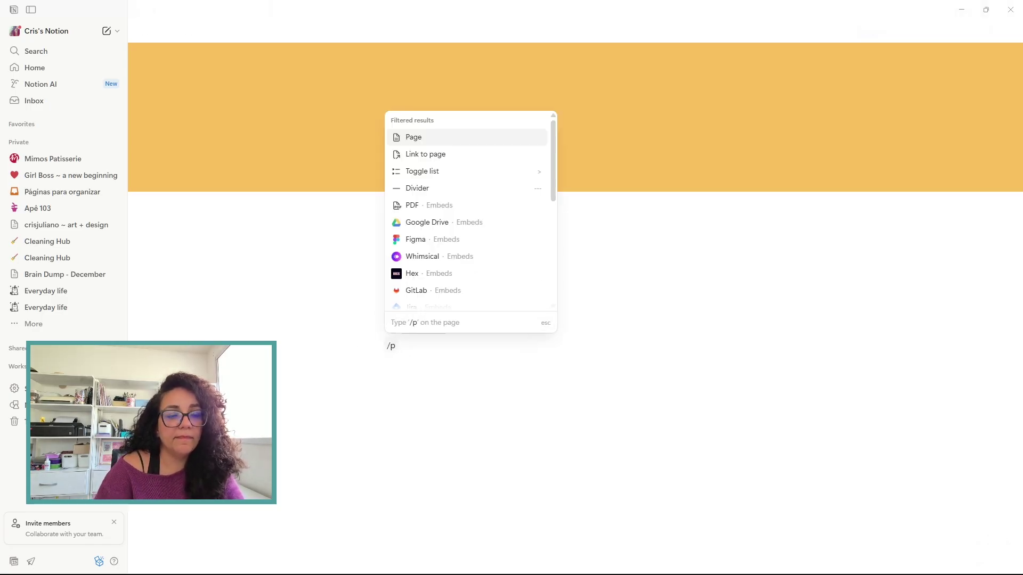
text(age)
key(Return)
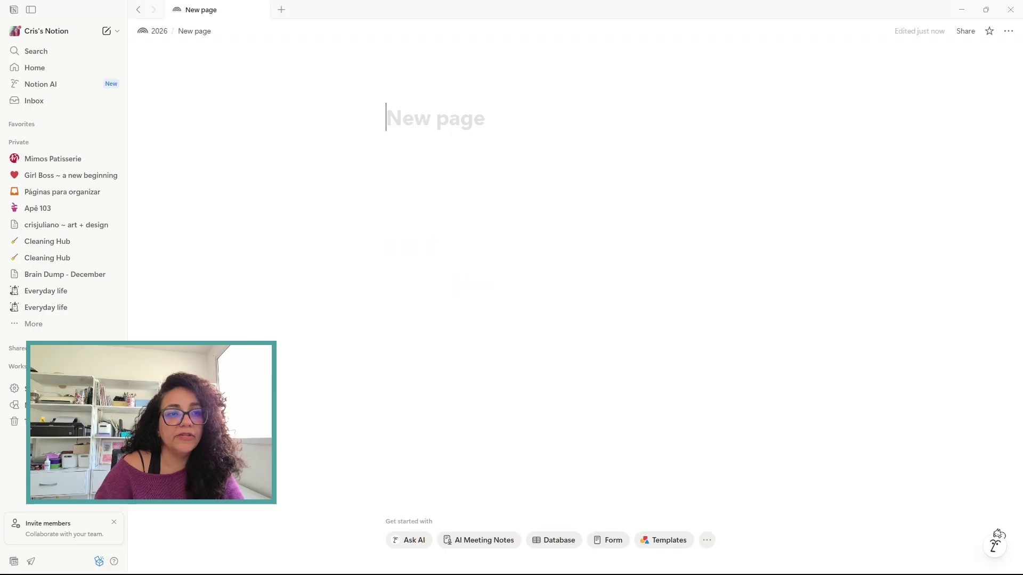
text(Finanças)
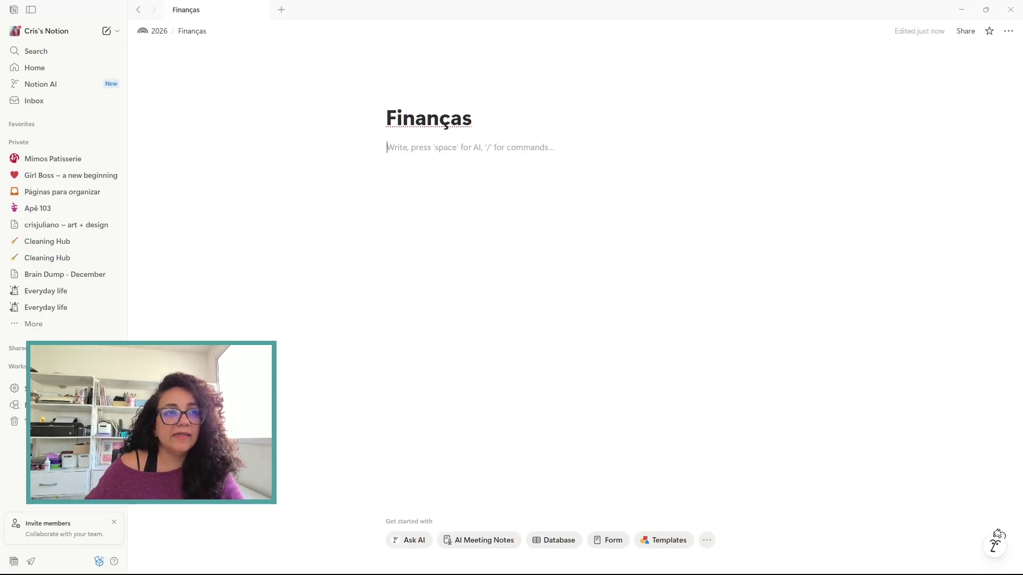
key(ctrl+[)
click(387, 362)
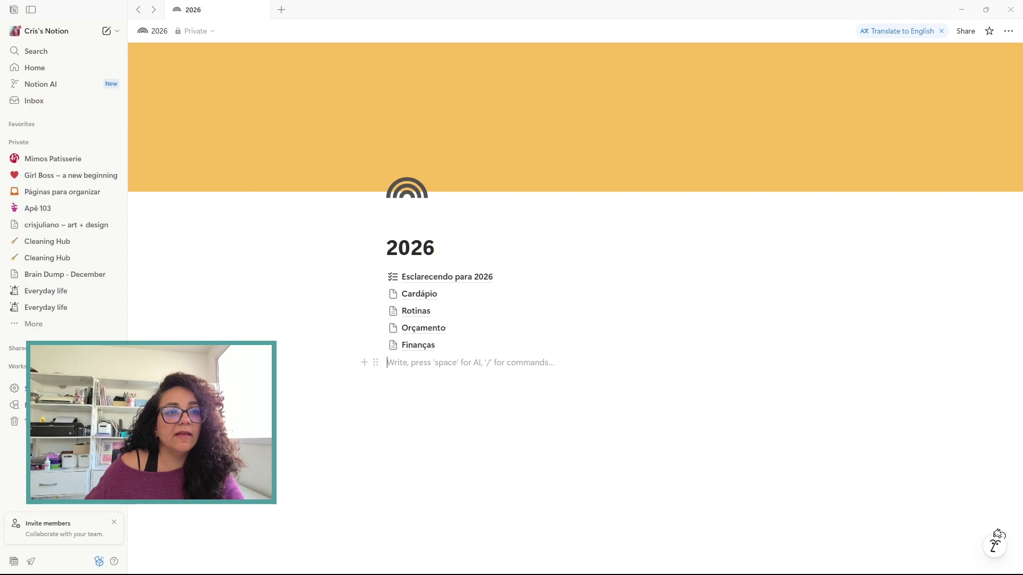
text(/Estudos)
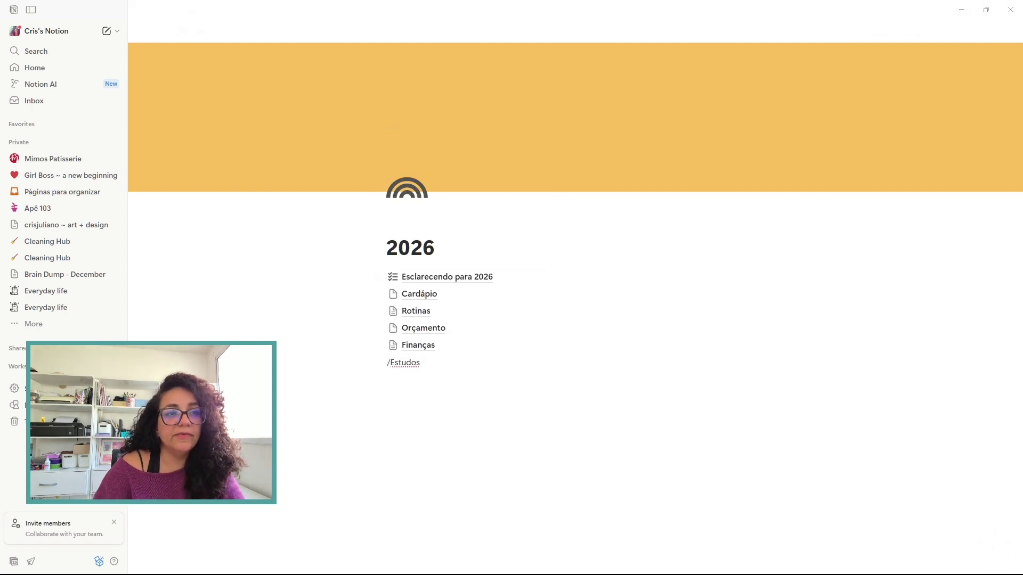
key(shift+Home)
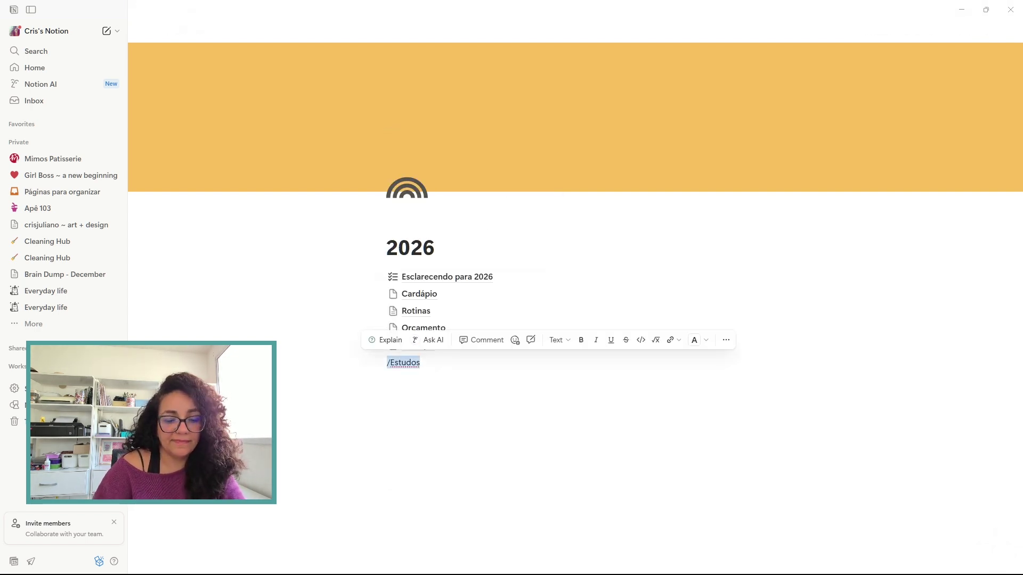
key(BackSpace)
text(/page)
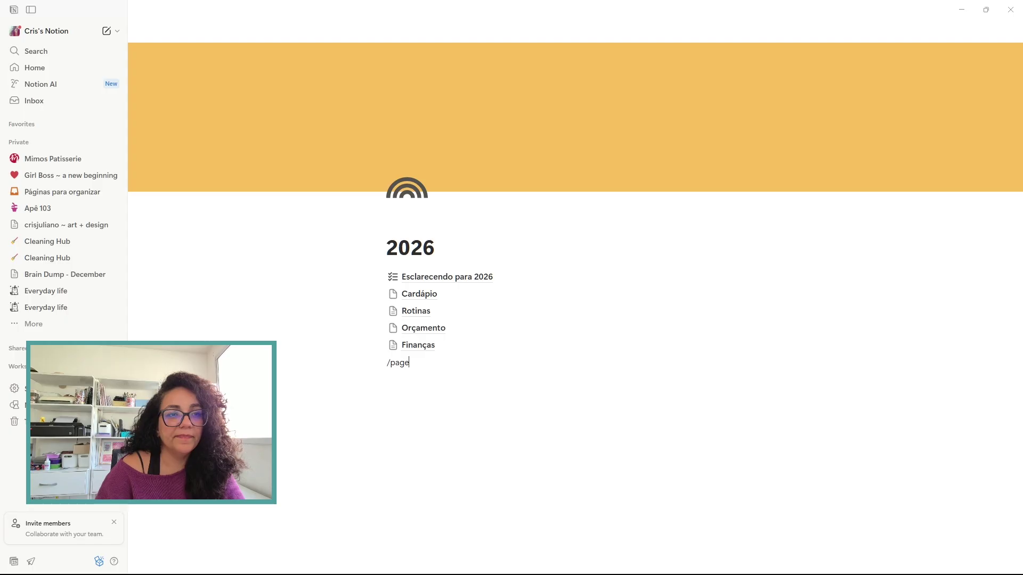
key(shift+Home)
key(BackSpace)
Add a subpage titled "Estudos" below "Finanças" and return to the "2026" page.
text(/)
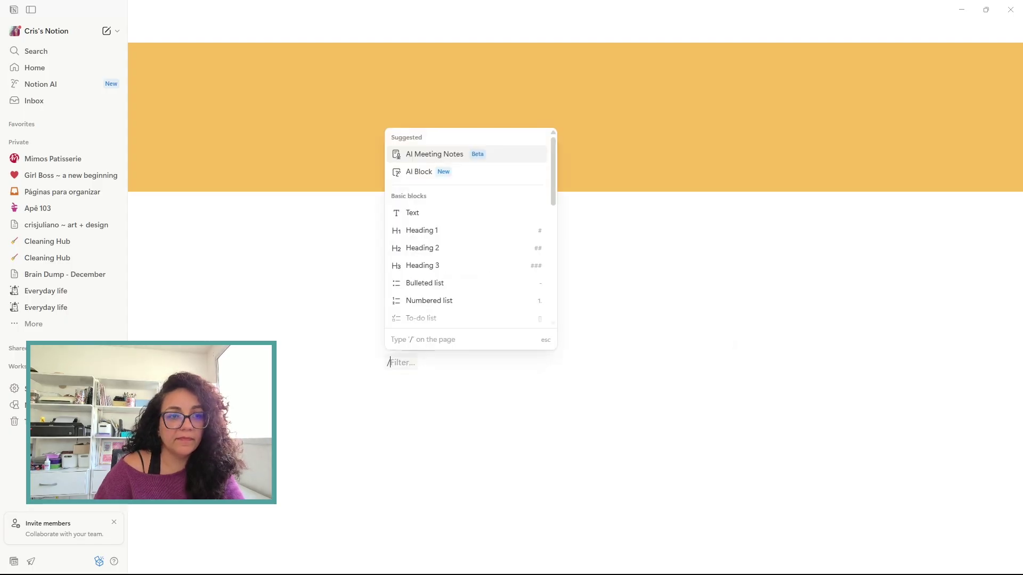
text(page)
key(Return)
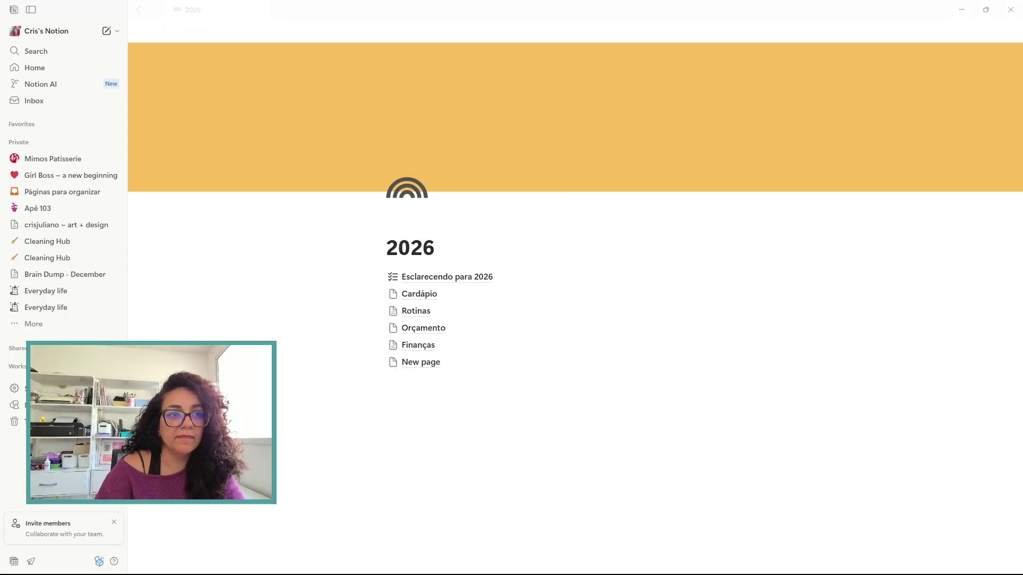
text(Estudos)
key(Return)
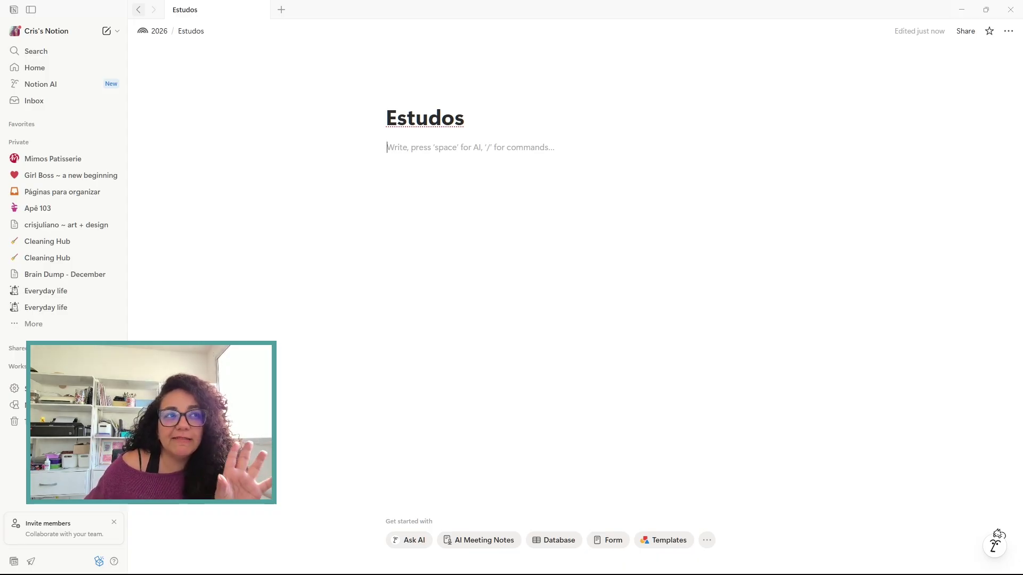
key(ctrl+bracketleft)
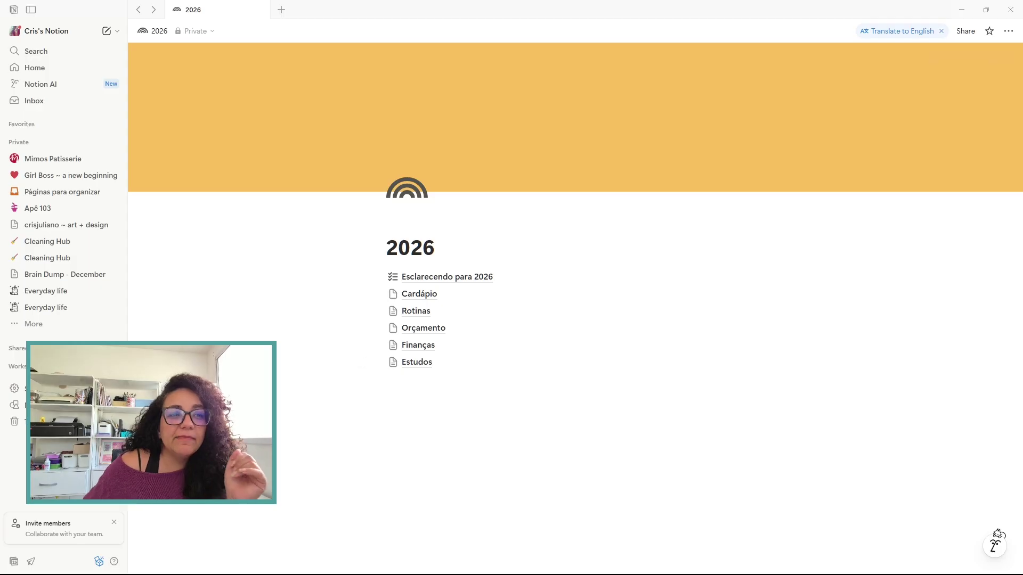
Add a subpage titled "Livros" below "Estudos" and return to the "2026" page.
text(/page)
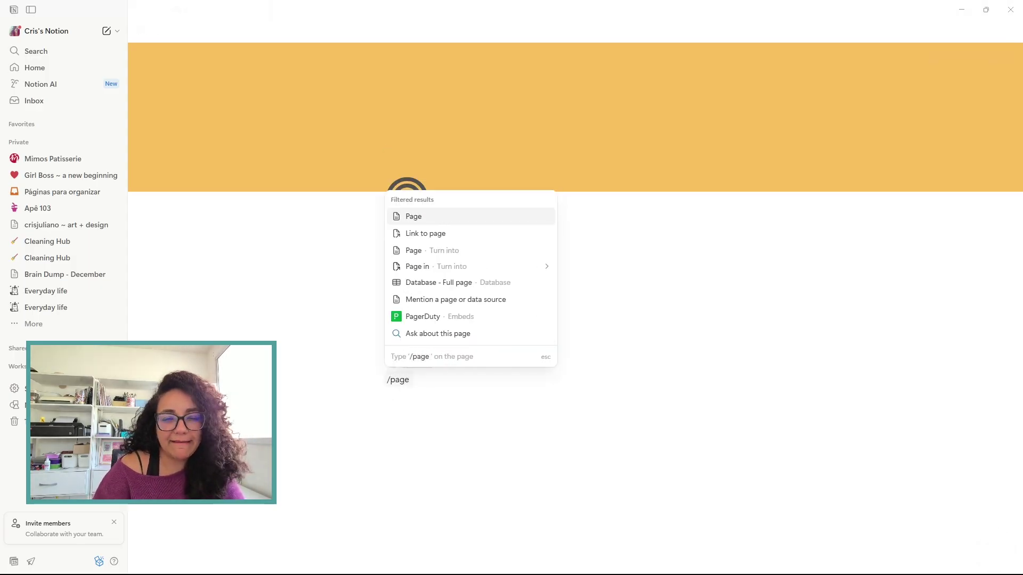
key(BackSpace)
key(Return)
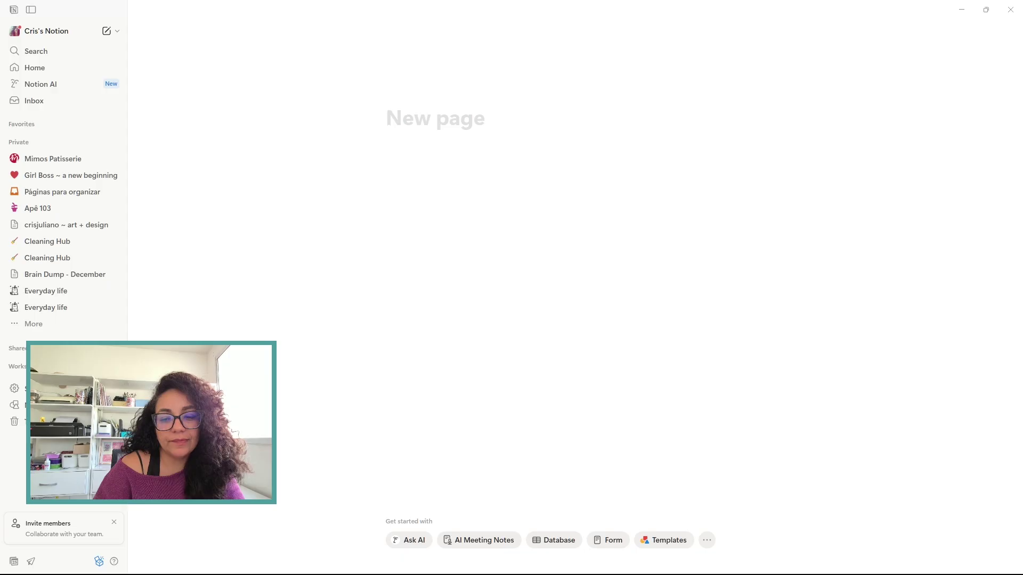
text(Livros)
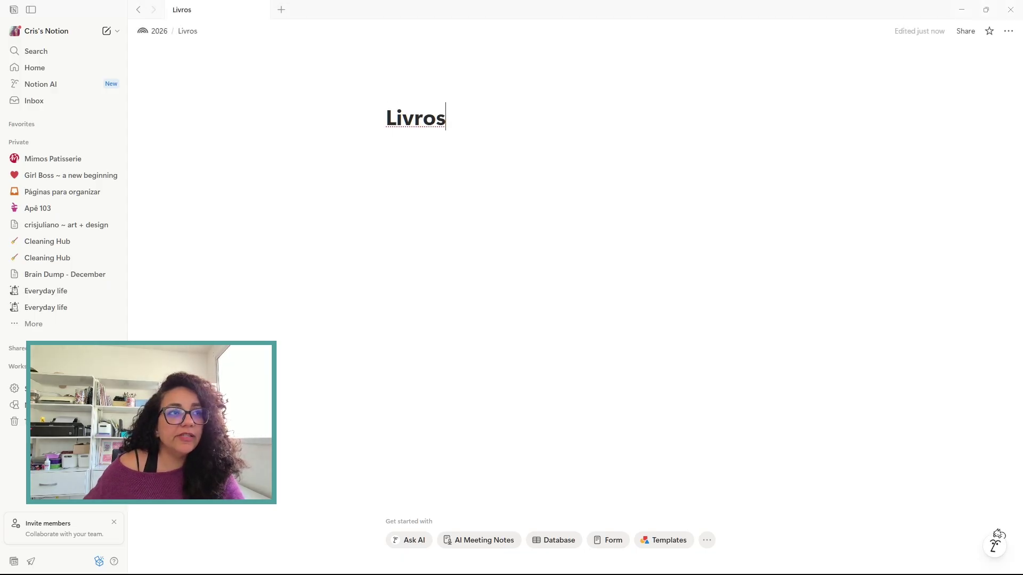
key(ctrl+[)
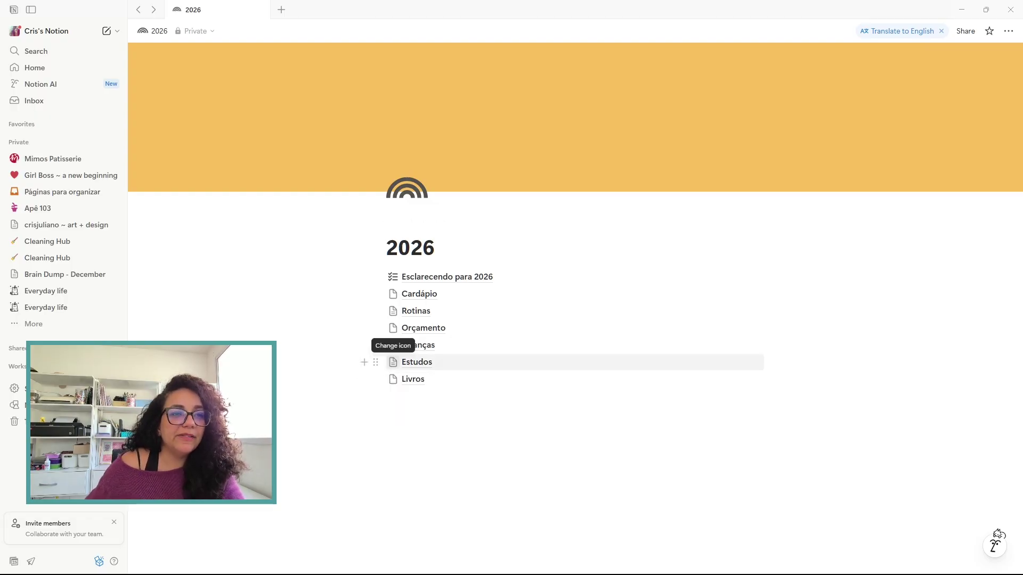
mouse_move(393, 362)
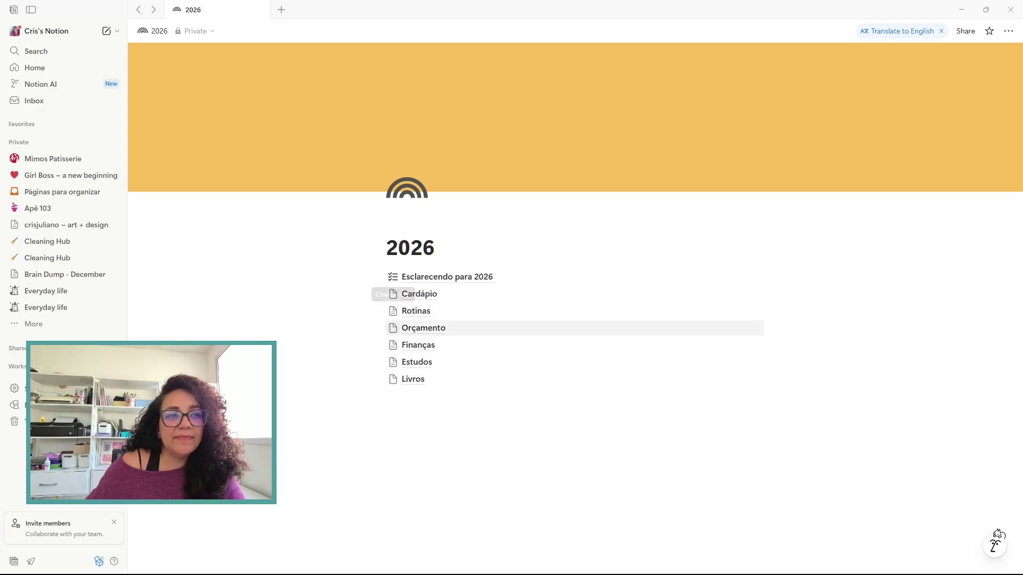
click(393, 362)
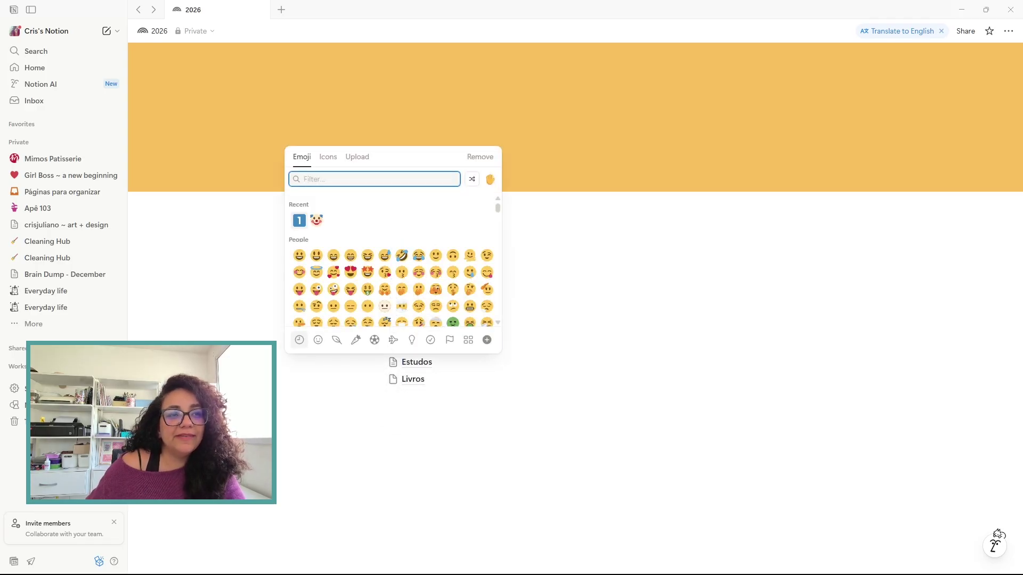
key(Escape)
Look through the "Estudos", "Finanças" and "Rotinas" subpages, returning to the "2026" page each time to compare the icons in its subpage list.
click(417, 362)
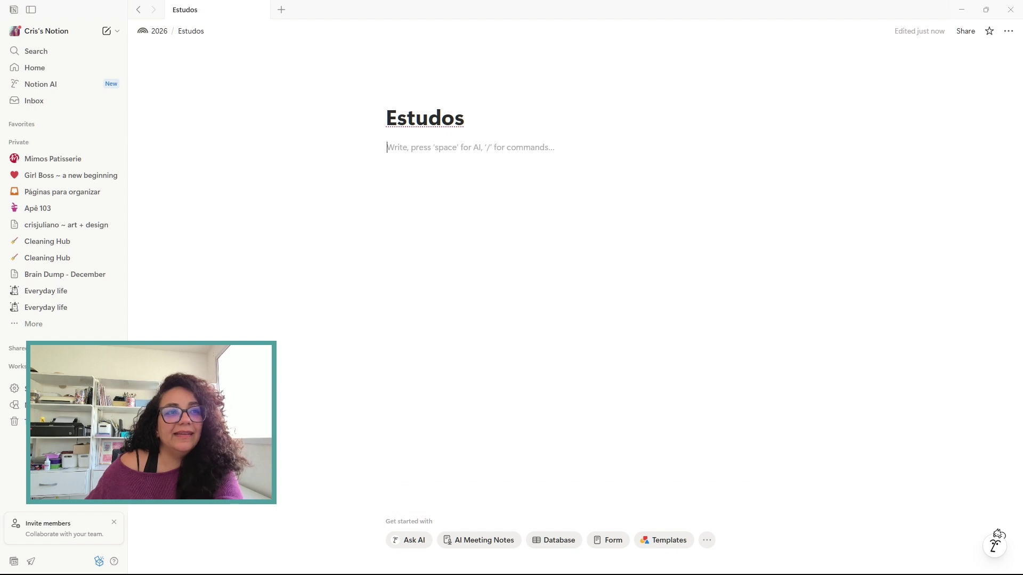
click(464, 118)
click(158, 31)
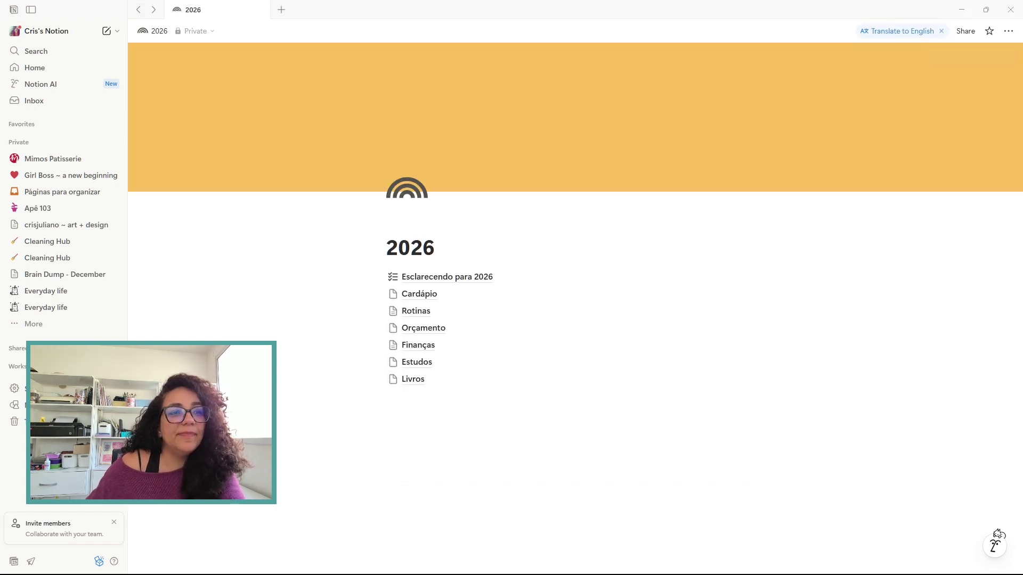
click(393, 362)
key(Escape)
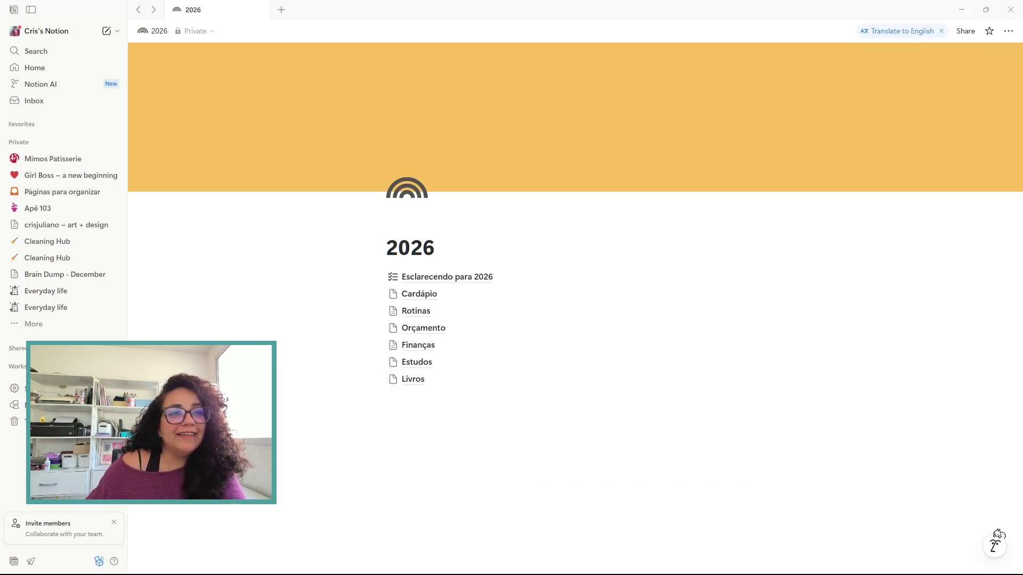
click(419, 344)
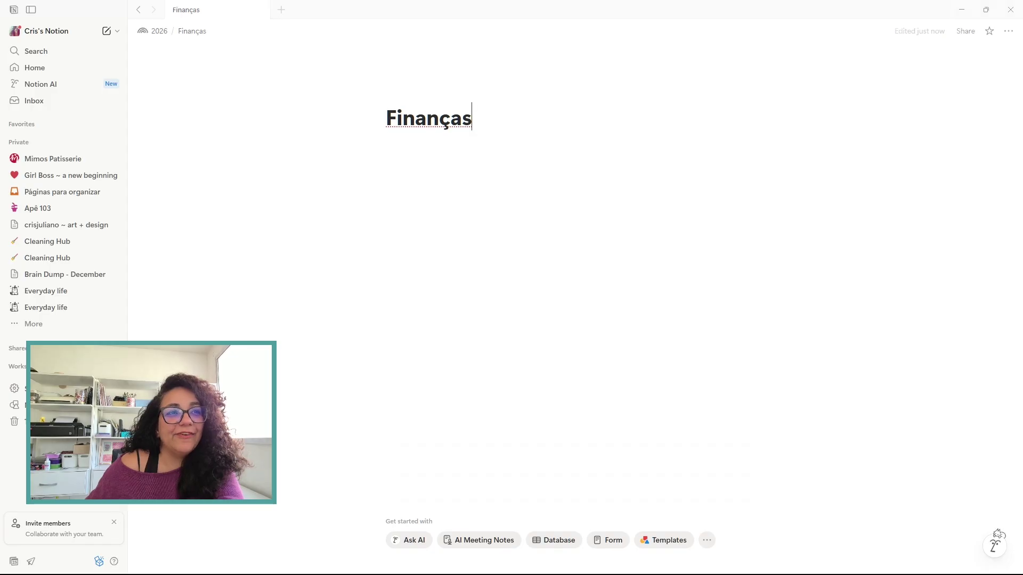
click(139, 9)
click(416, 310)
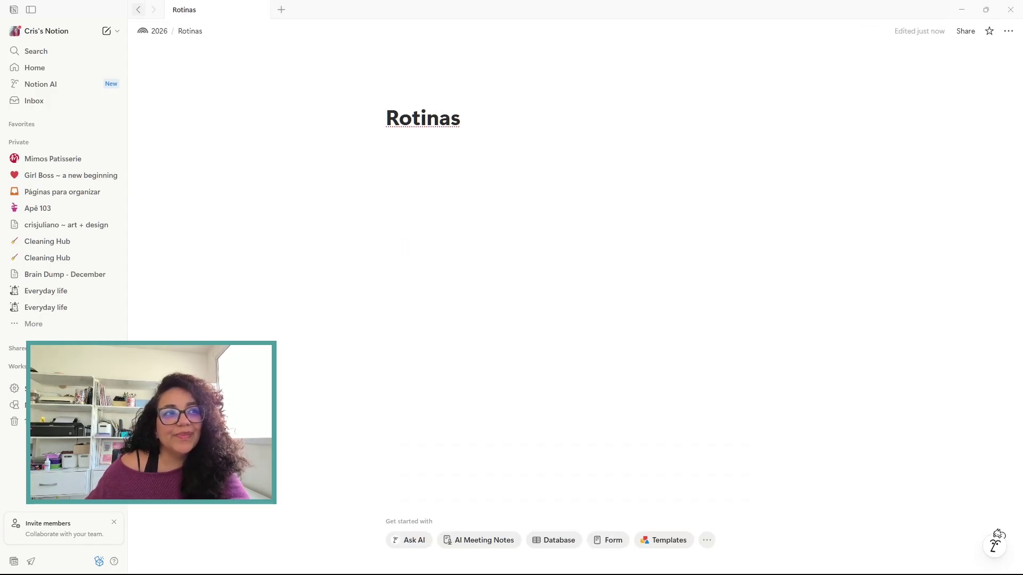
click(138, 10)
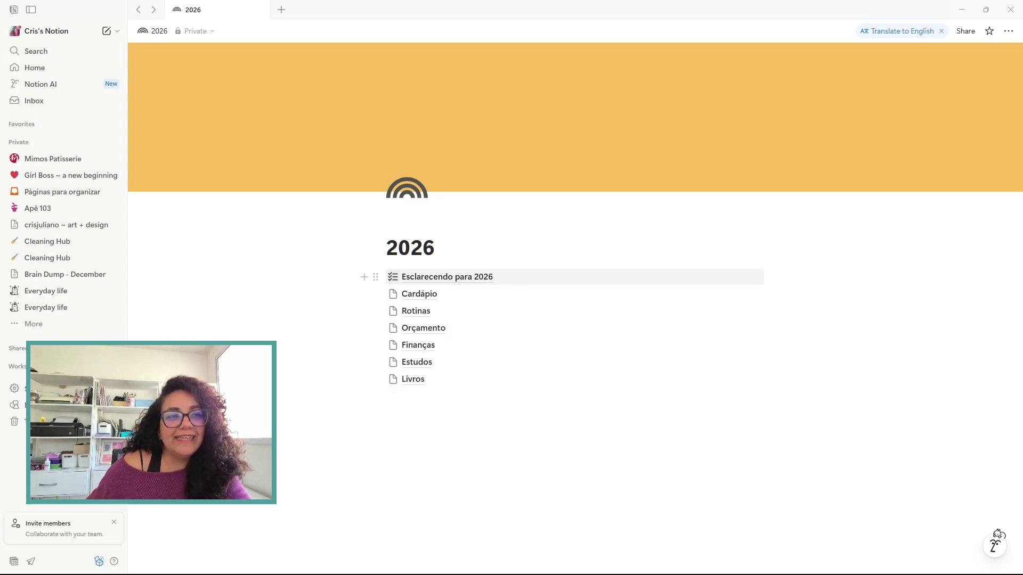
mouse_move(392, 277)
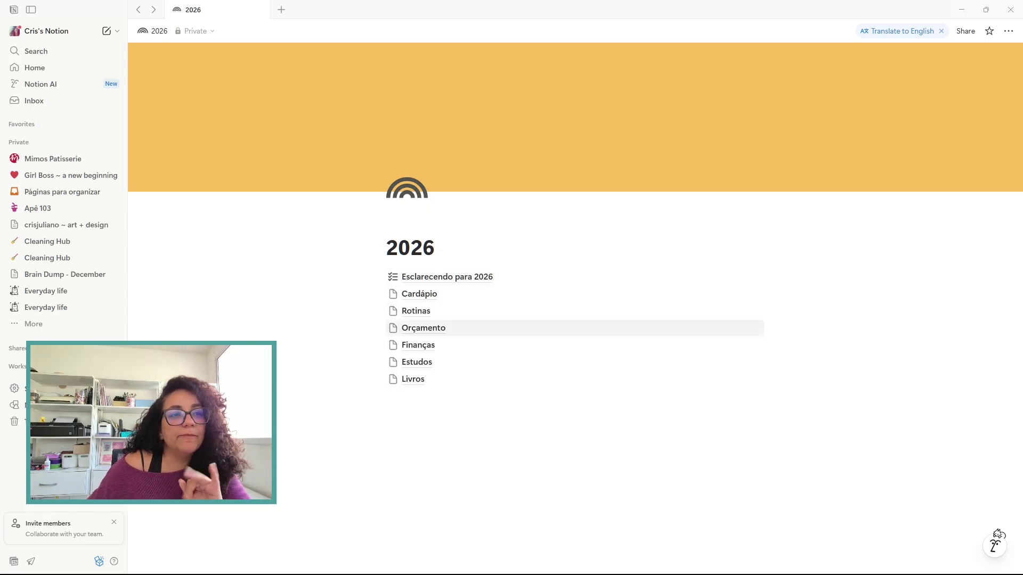
mouse_move(415, 311)
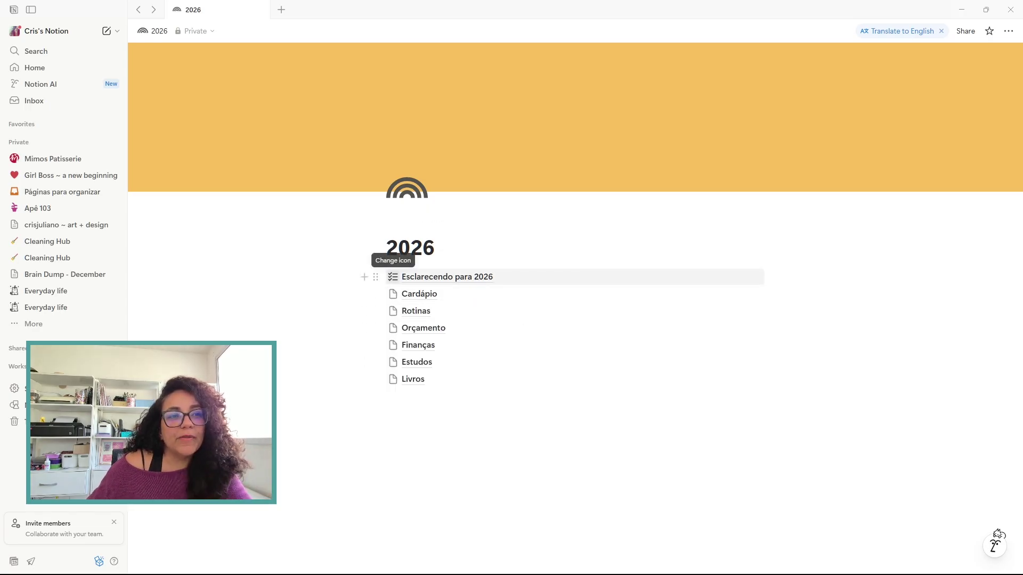